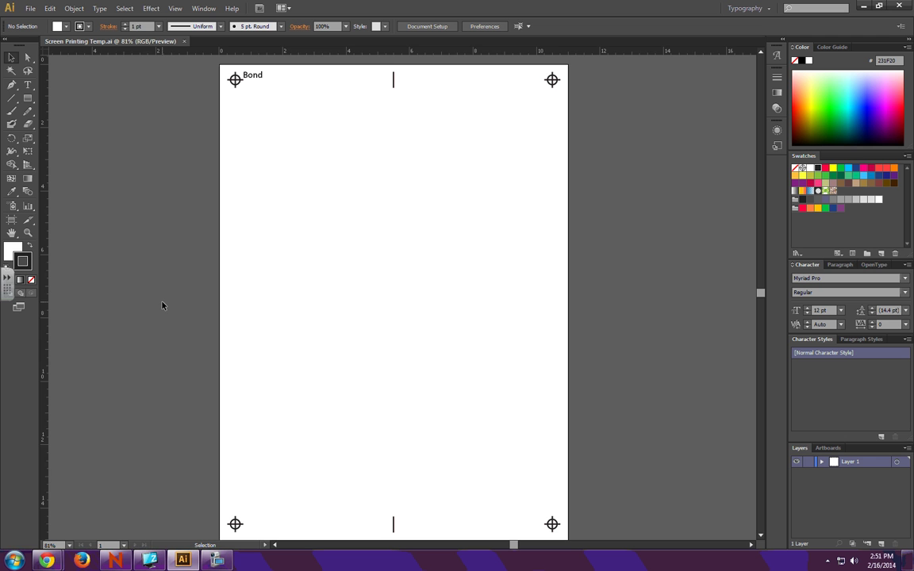
Switch to the Google Images dog search in Chrome and examine its Large size and Line drawing type filters
mouse_move(47, 561)
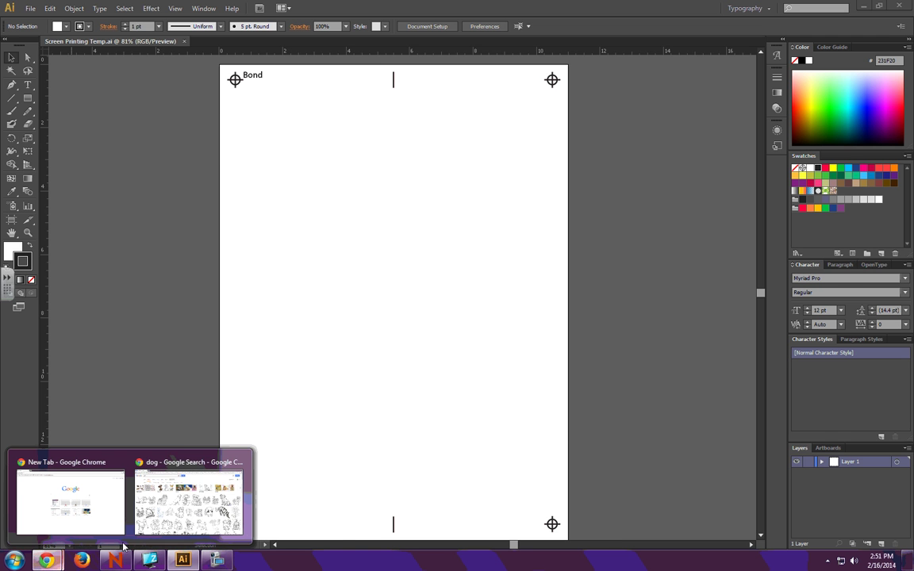
click(158, 523)
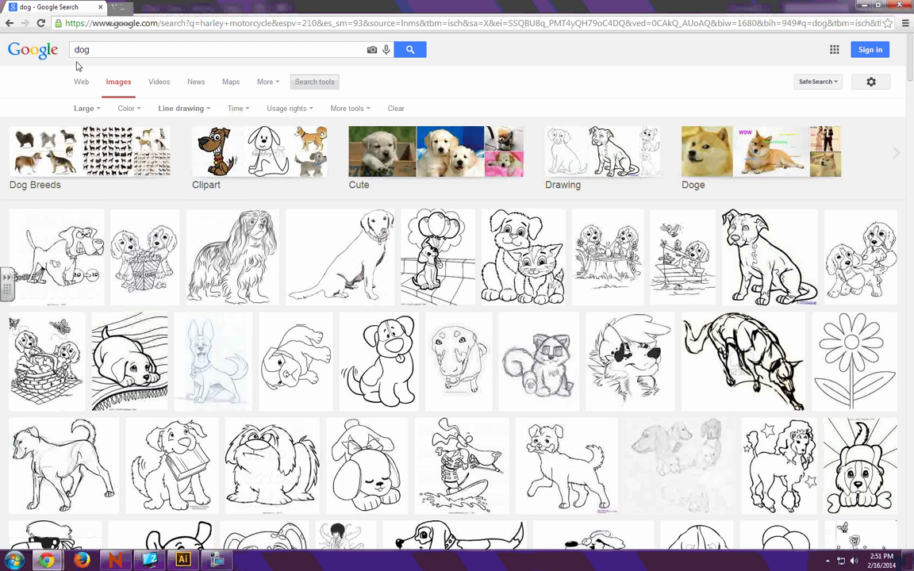
click(87, 109)
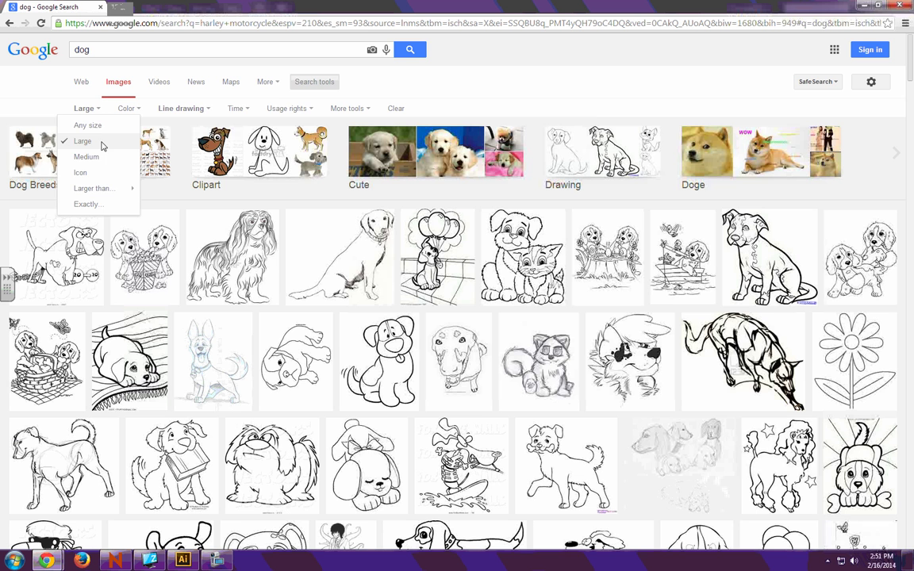
click(442, 113)
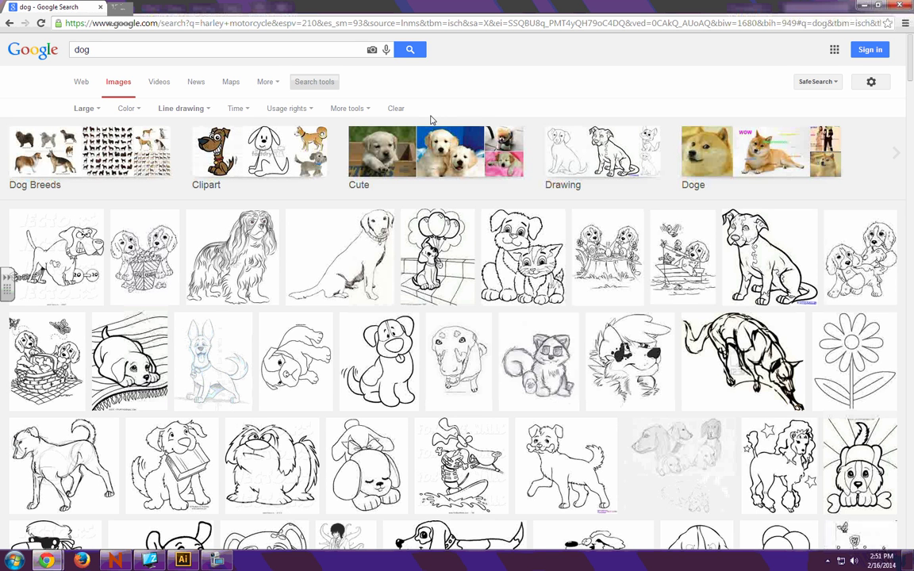
click(200, 112)
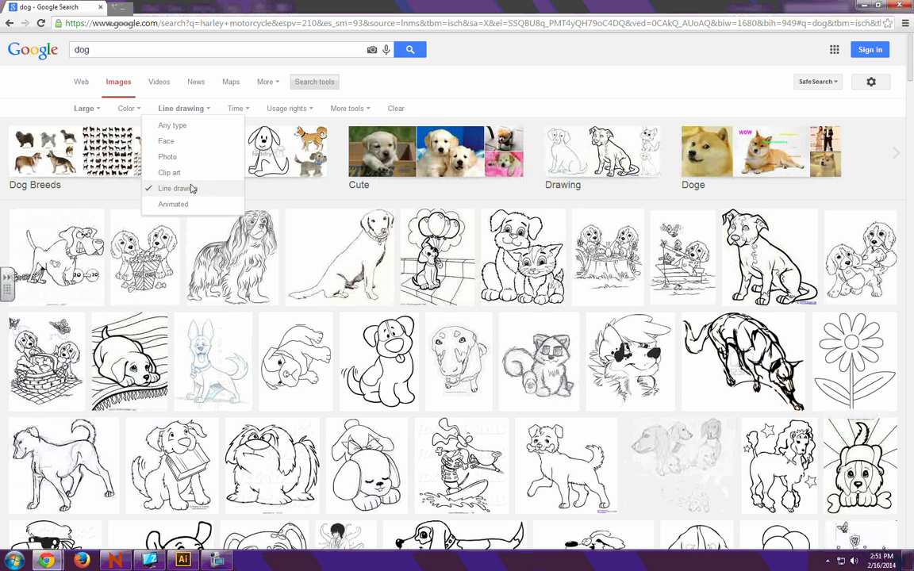
Choose the cartoon sitting dog from the image results and open its full-size image on thingkid.com
click(298, 230)
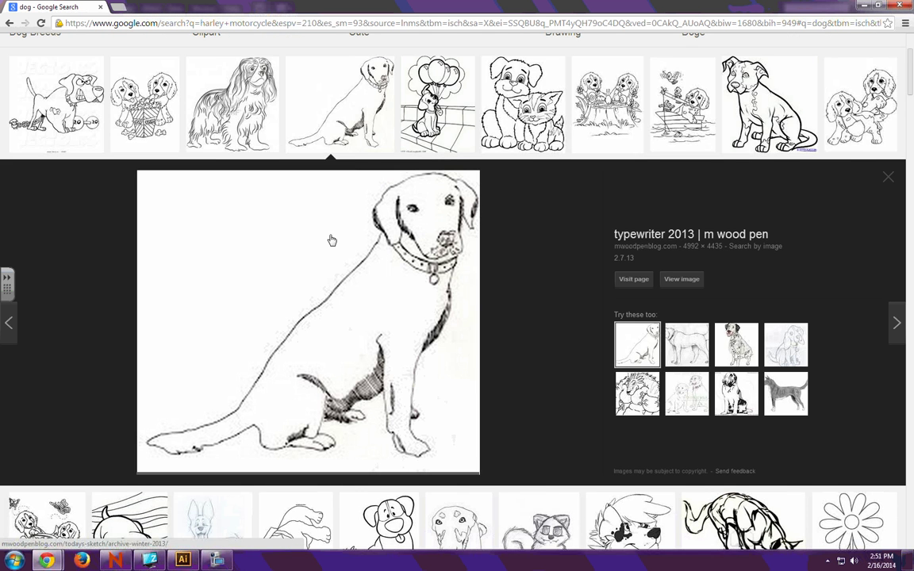
scroll(330, 239, down, 4)
scroll(333, 240, down, 1)
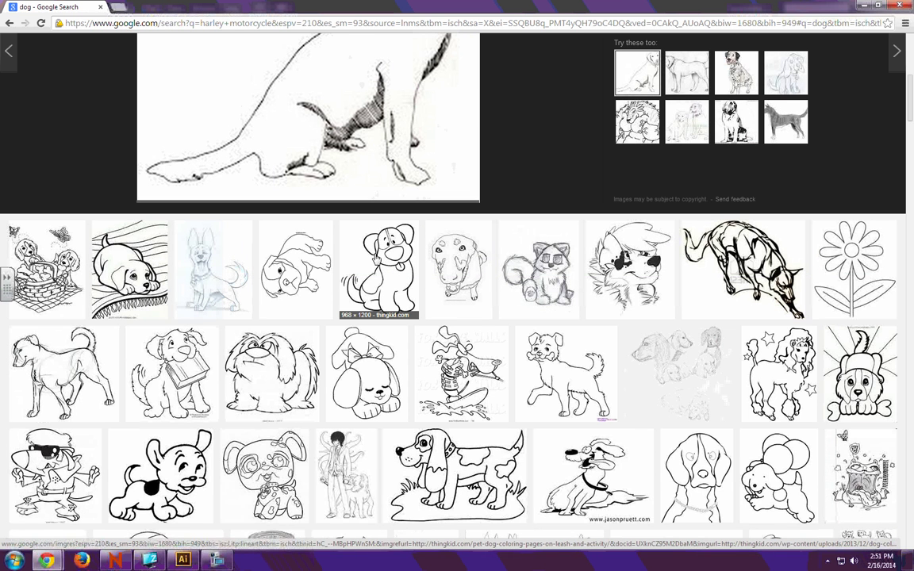
click(378, 269)
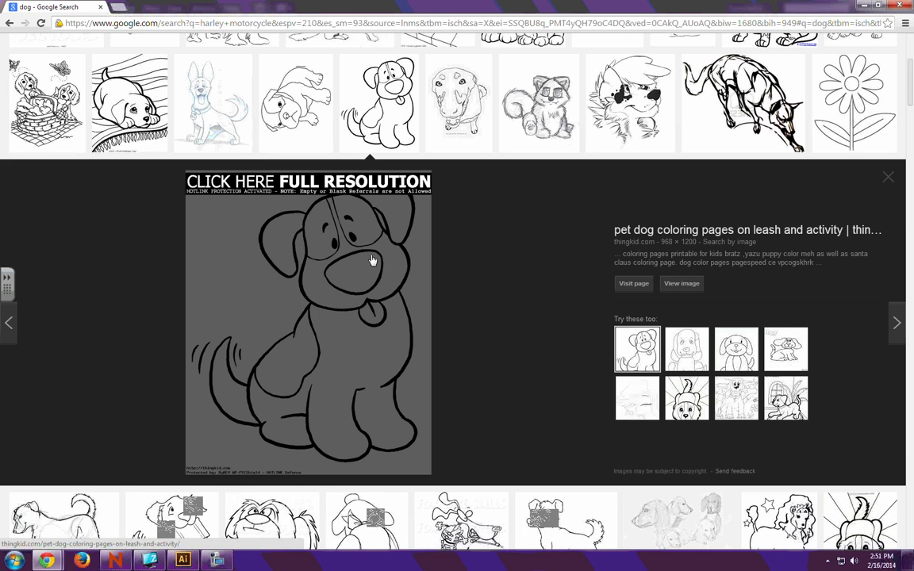
click(683, 284)
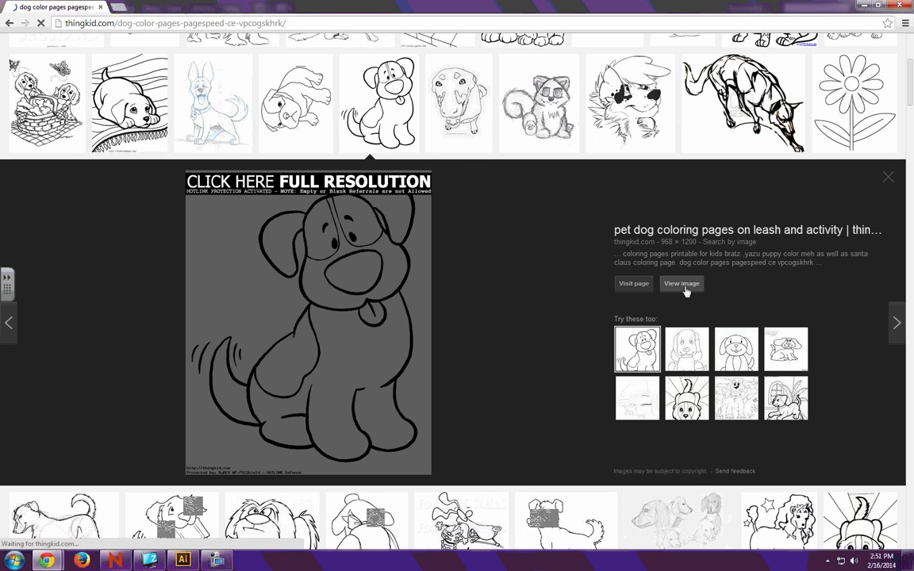
scroll(627, 269, down, 3)
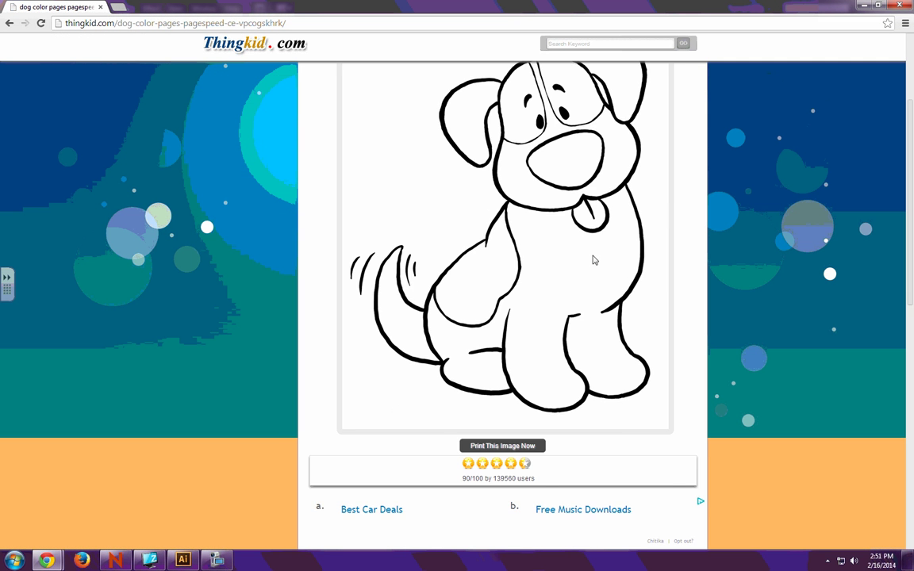
scroll(594, 248, up, 1)
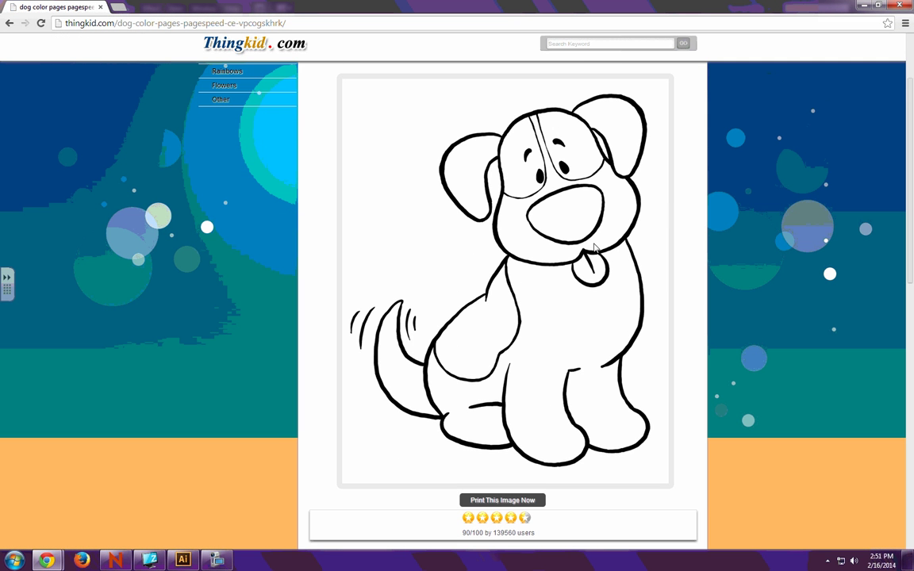
right_click(516, 241)
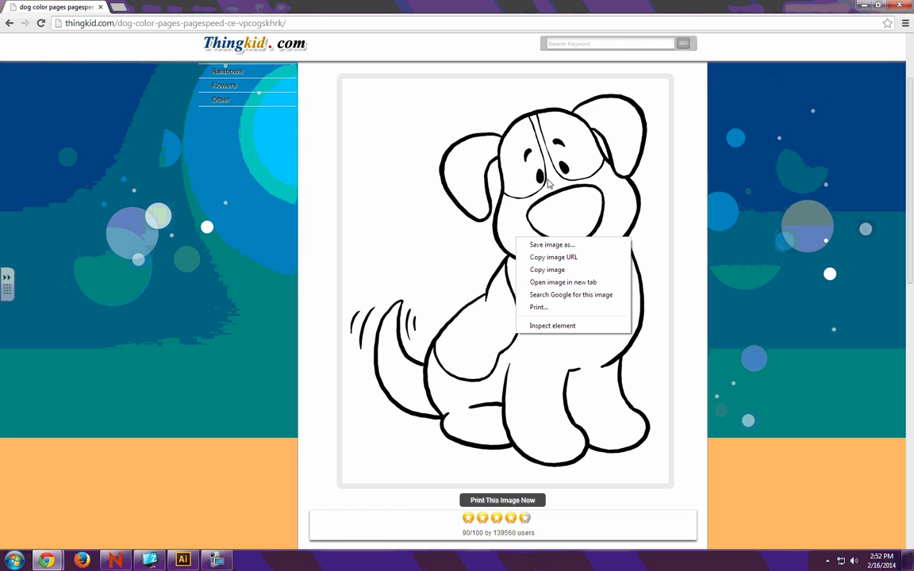
drag(496, 165, 357, 316)
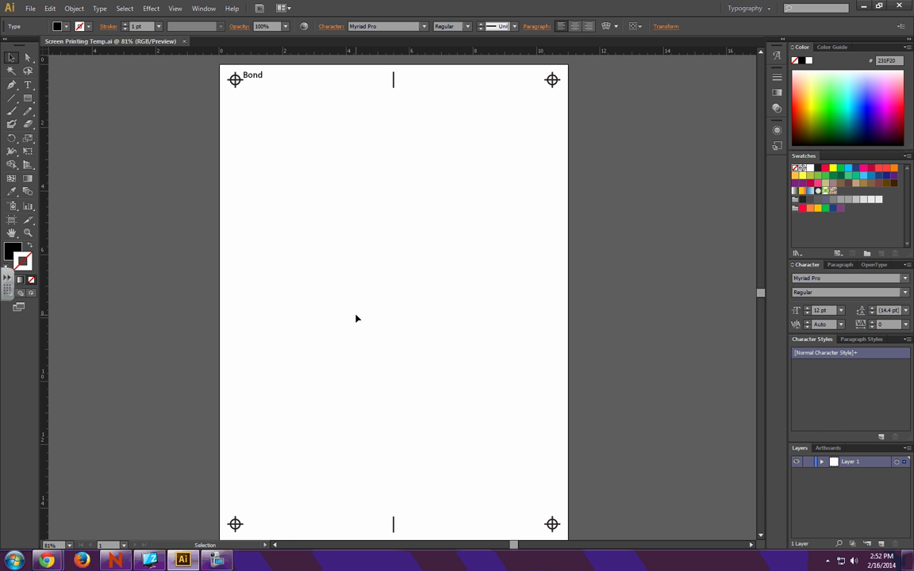
key(Delete)
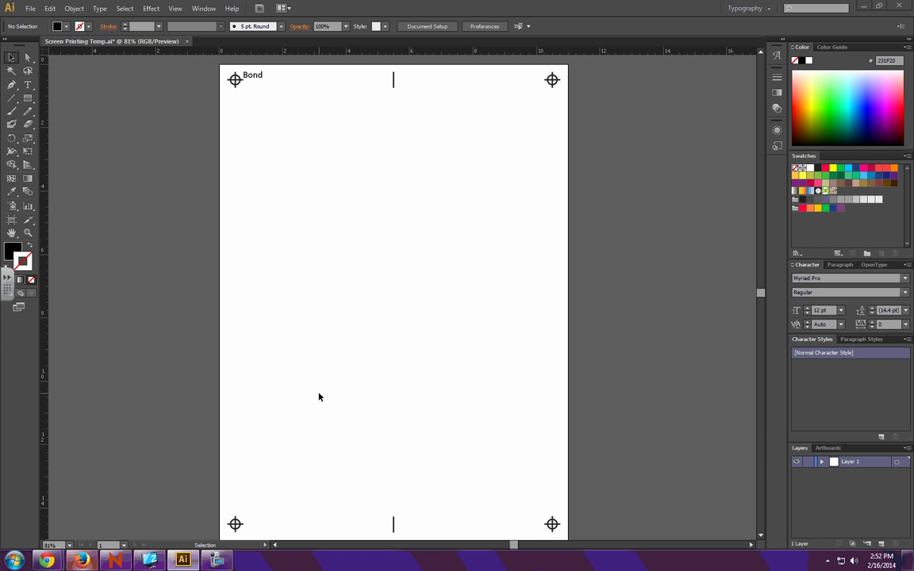
Copy the cartoon dog image from the browser and paste it into the Screen Printing Temp.ai document in Illustrator
mouse_move(47, 561)
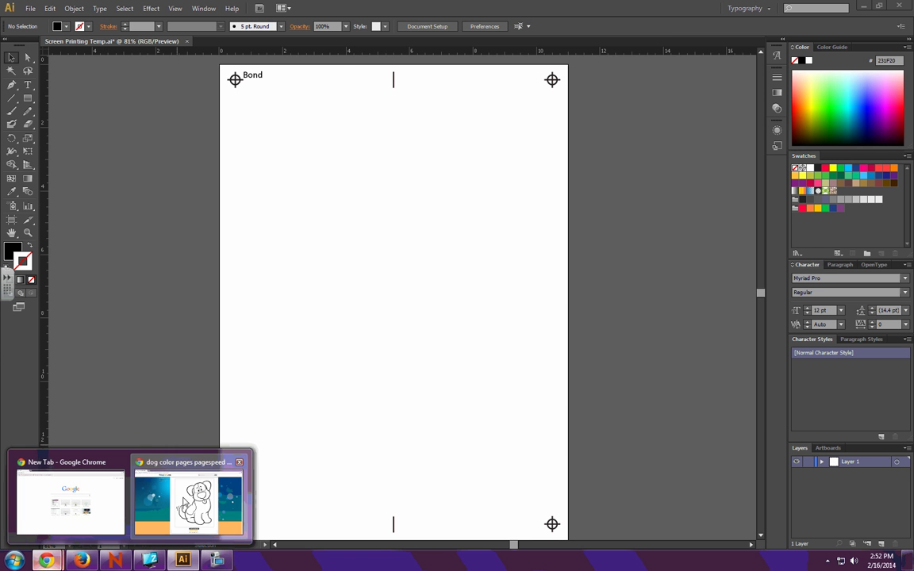
click(188, 499)
right_click(449, 307)
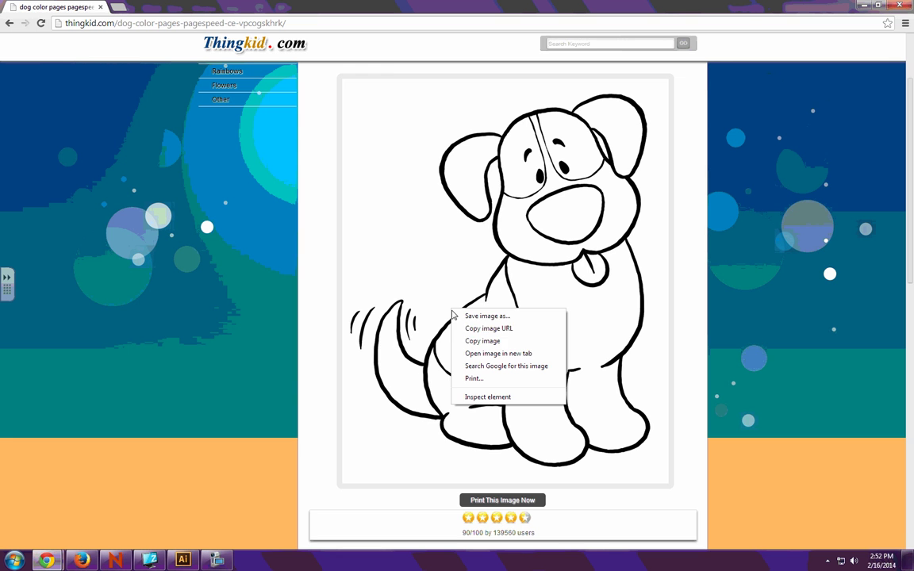
click(486, 341)
key(alt+Tab)
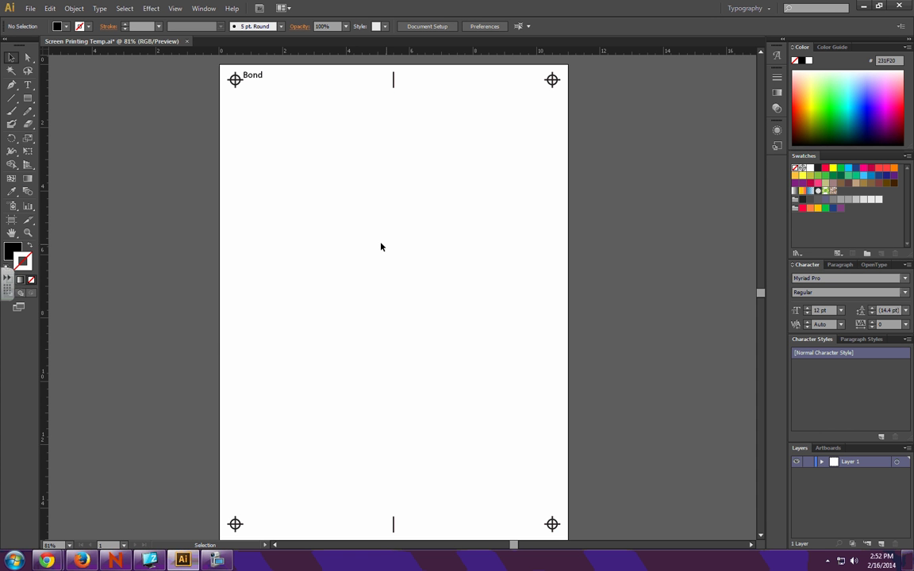
right_click(345, 205)
click(79, 9)
click(49, 9)
click(65, 73)
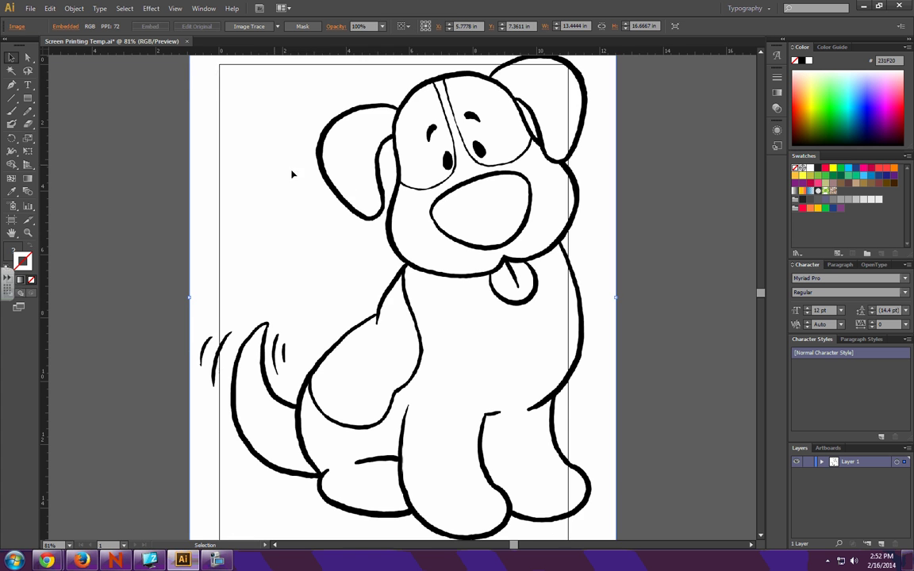
Move the pasted dog image onto a new layer above Layer 1 and lock Layer 1
key(ctrl+minus)
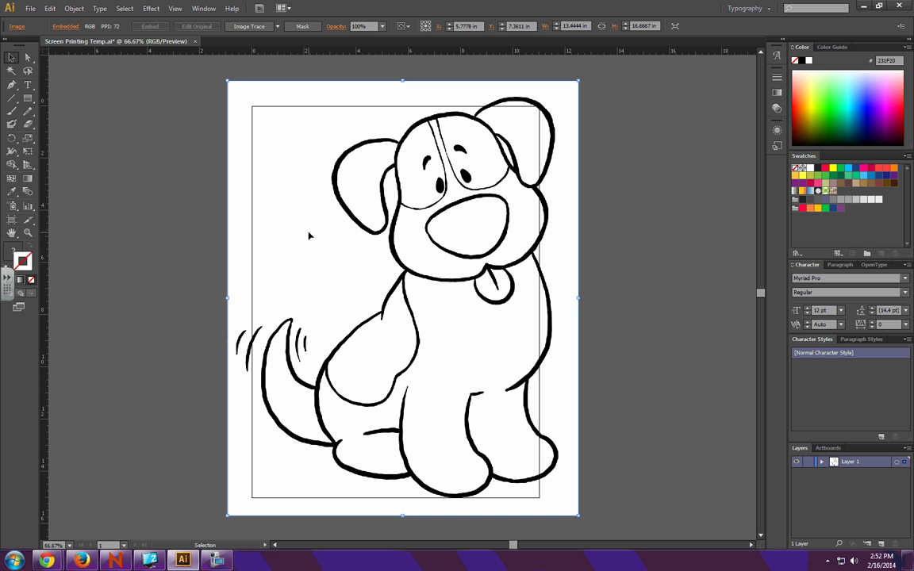
click(881, 544)
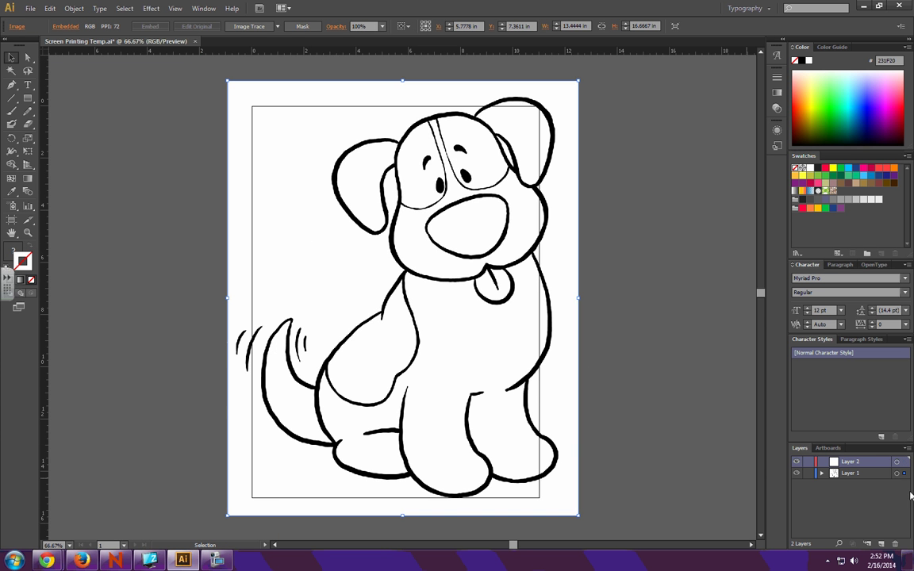
drag(907, 474, 905, 462)
click(807, 473)
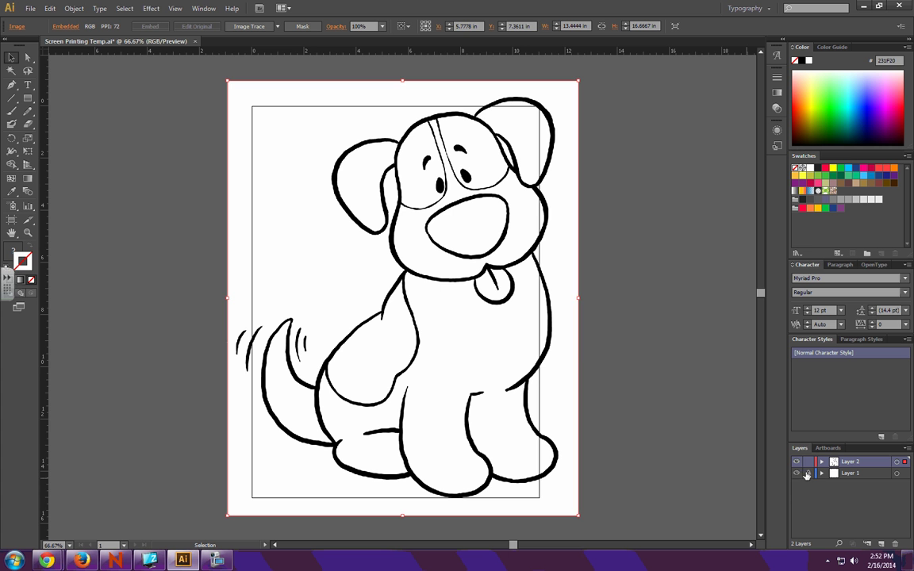
Scale the dog image down proportionally to about 6.97 × 8.64 in and position it near the middle of the artboard
drag(434, 308, 429, 317)
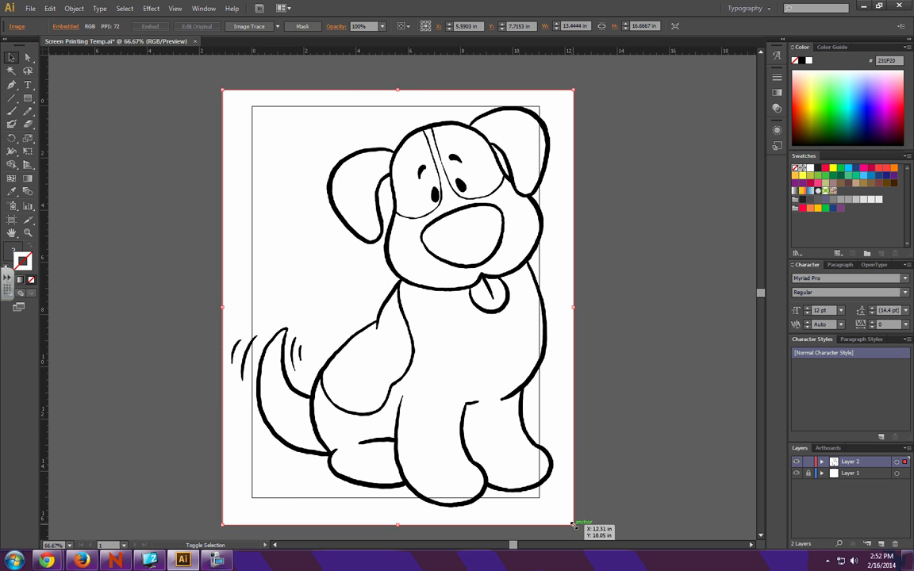
drag(573, 524, 401, 315)
drag(349, 291, 422, 363)
drag(372, 283, 374, 309)
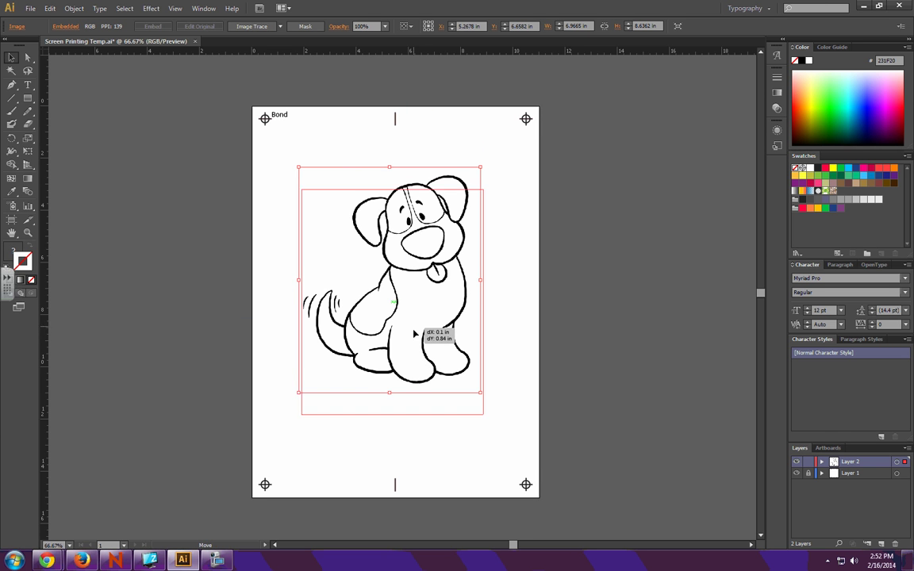
Apply Image Trace to the dog image with the default preset
click(249, 26)
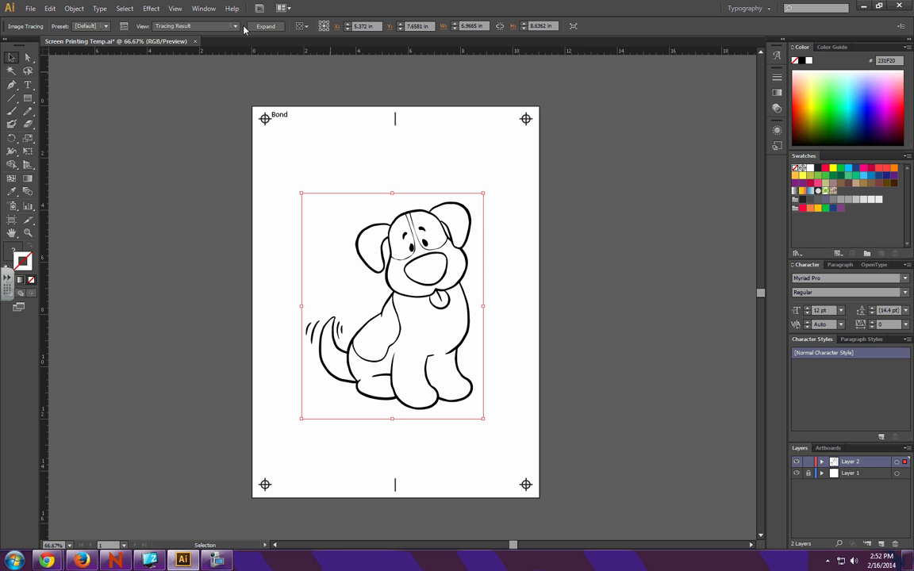
key(ctrl+plus)
key(ctrl+plus)
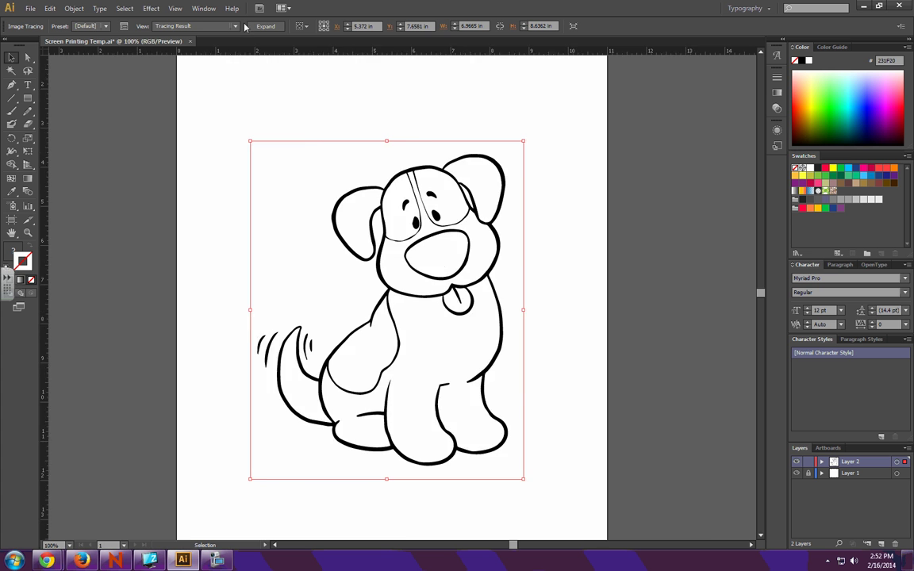
key(ctrl+minus)
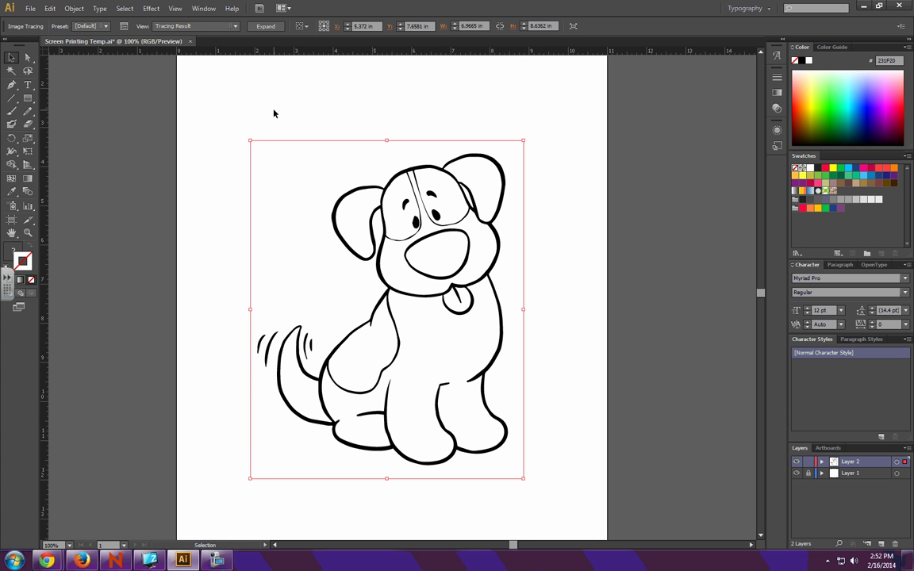
Refine the dog's Image Trace settings with threshold 220, paths 64% and a lower corners value
click(124, 29)
mouse_move(285, 132)
mouse_down()
mouse_move(180, 102)
mouse_move(146, 75)
mouse_move(158, 86)
mouse_up()
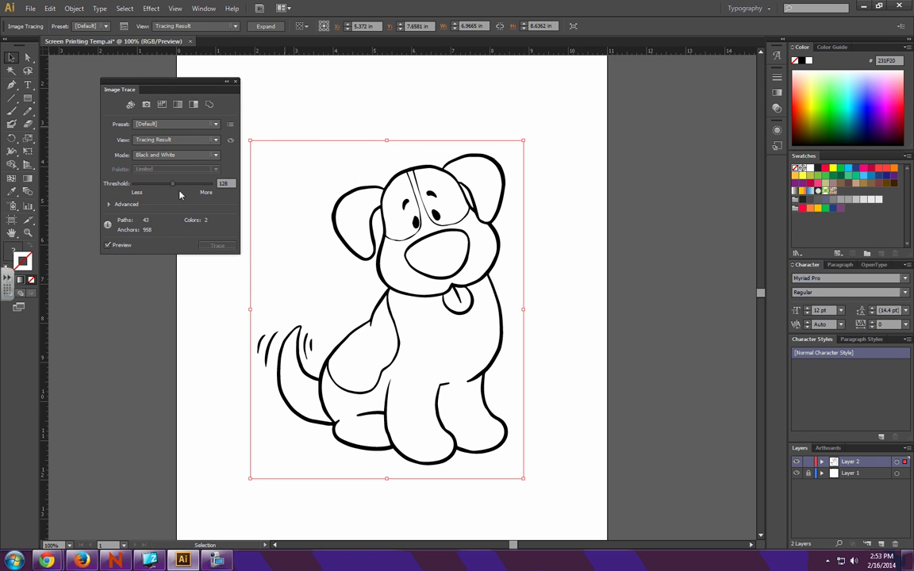
click(108, 205)
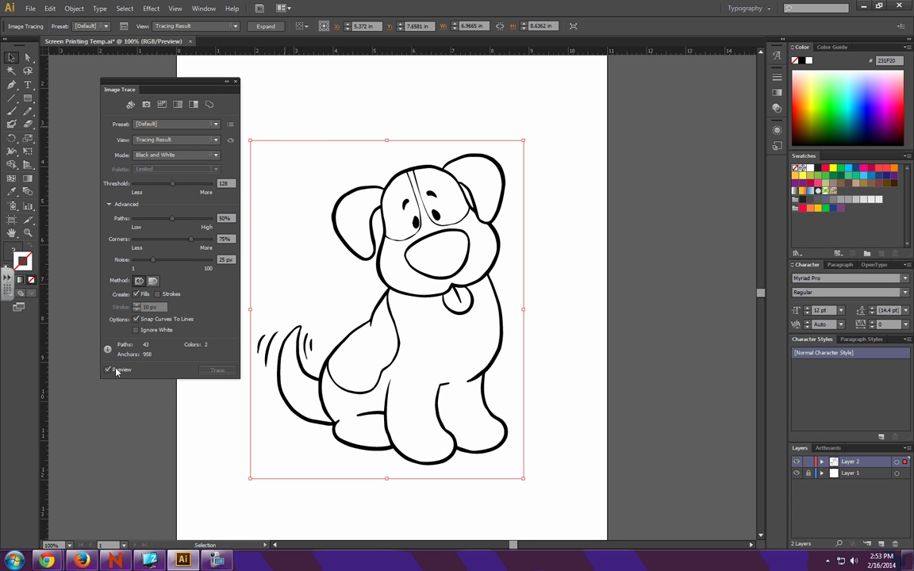
drag(172, 184, 188, 190)
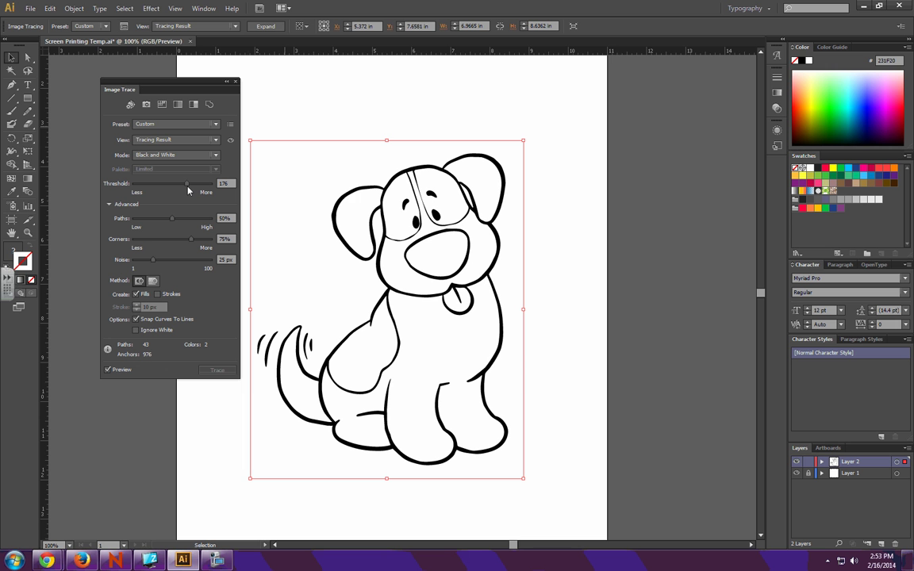
drag(188, 189, 201, 189)
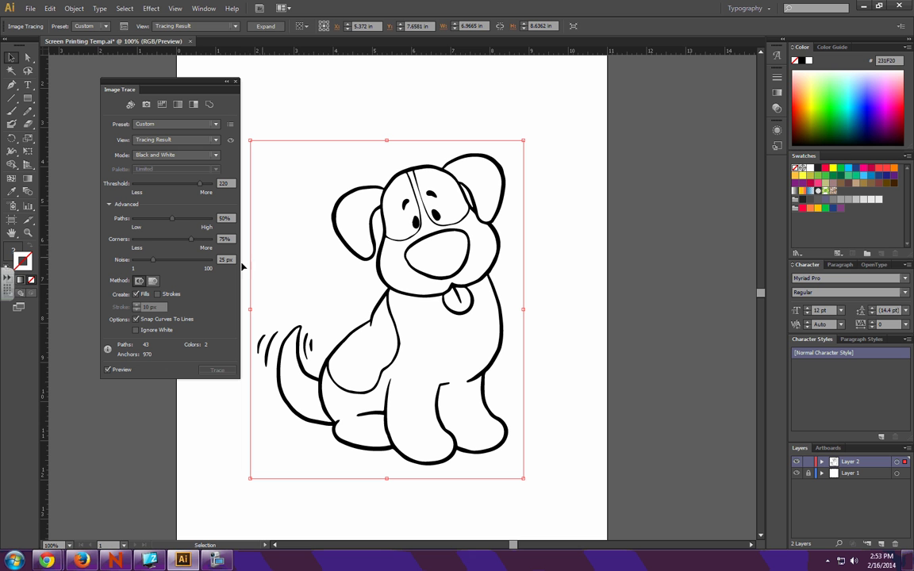
drag(172, 219, 183, 219)
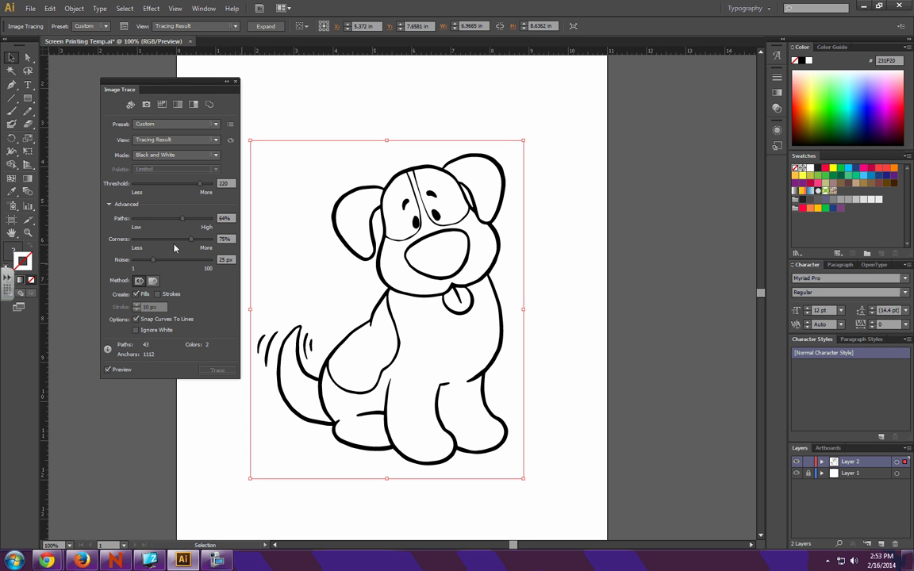
drag(192, 239, 158, 241)
click(234, 81)
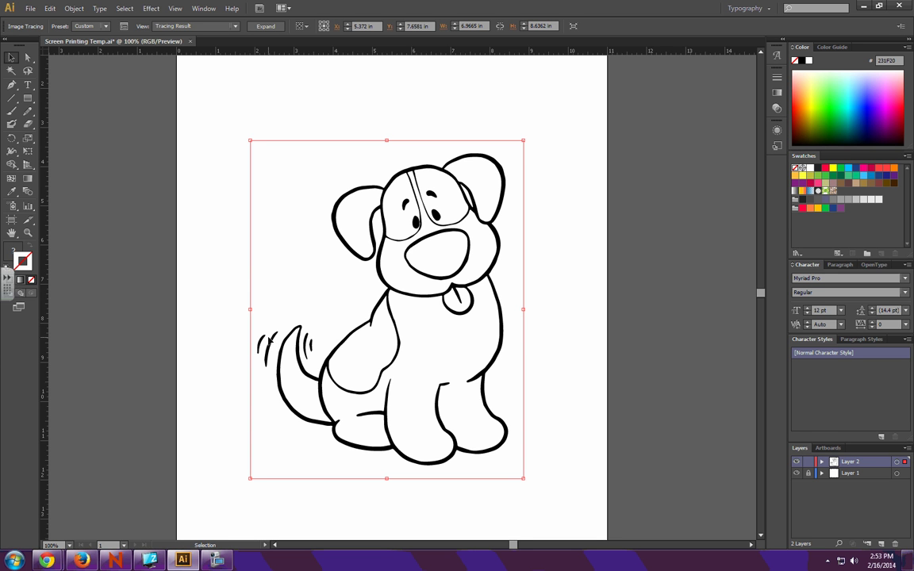
Try to expand the dog tracing into editable paths
click(266, 27)
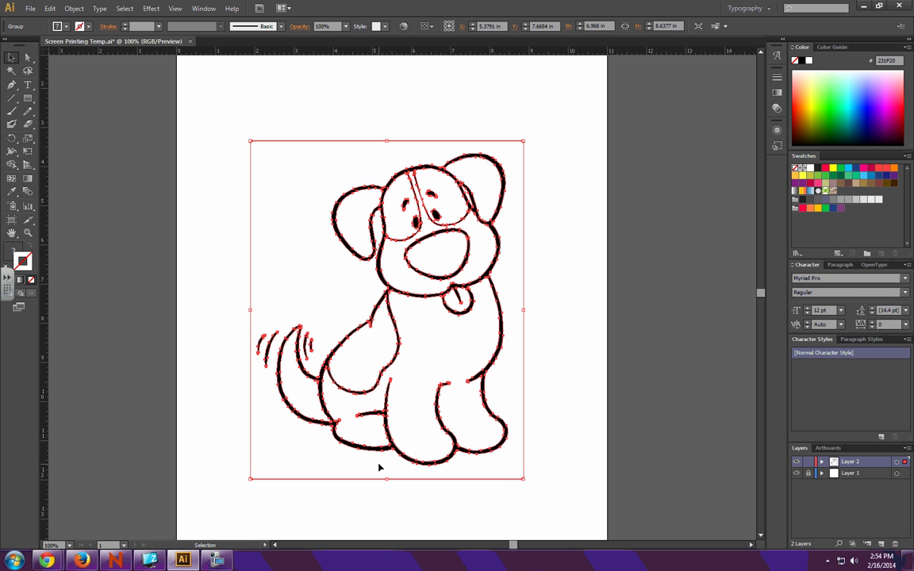
key(a)
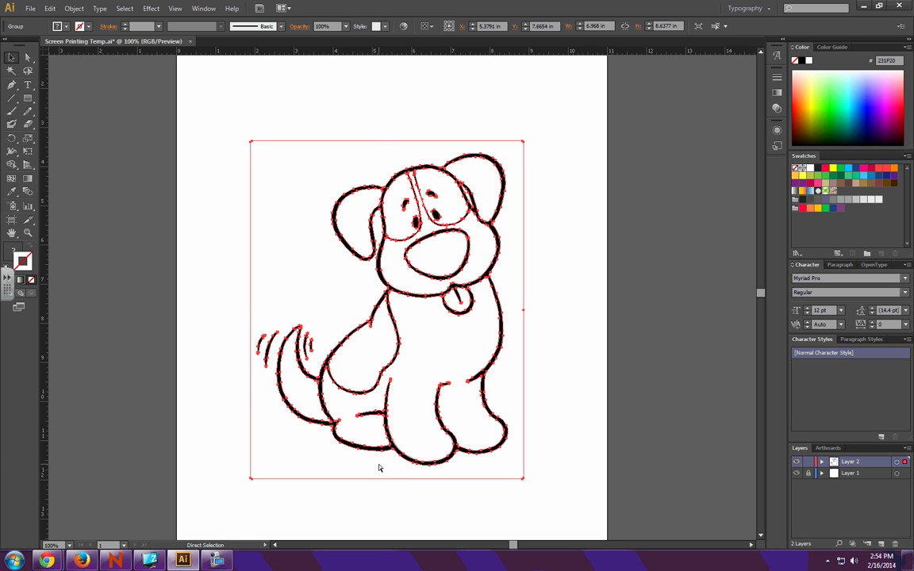
key(v)
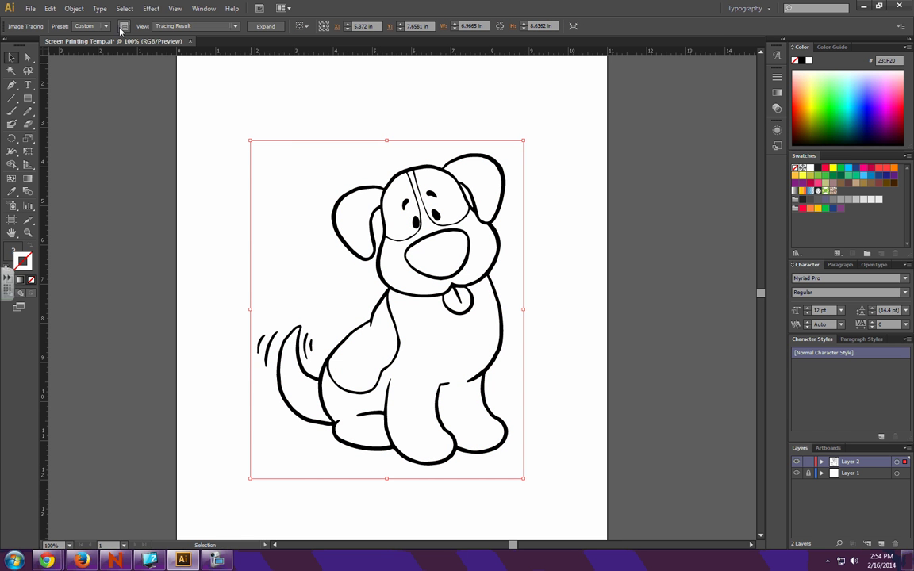
Turn on Ignore White in the dog's Image Trace settings and retrace the image
click(123, 26)
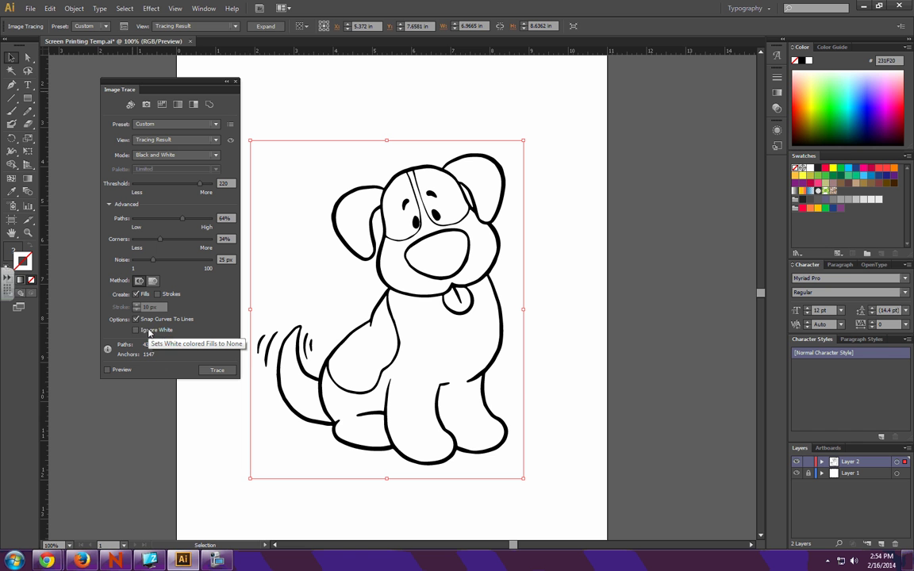
click(148, 332)
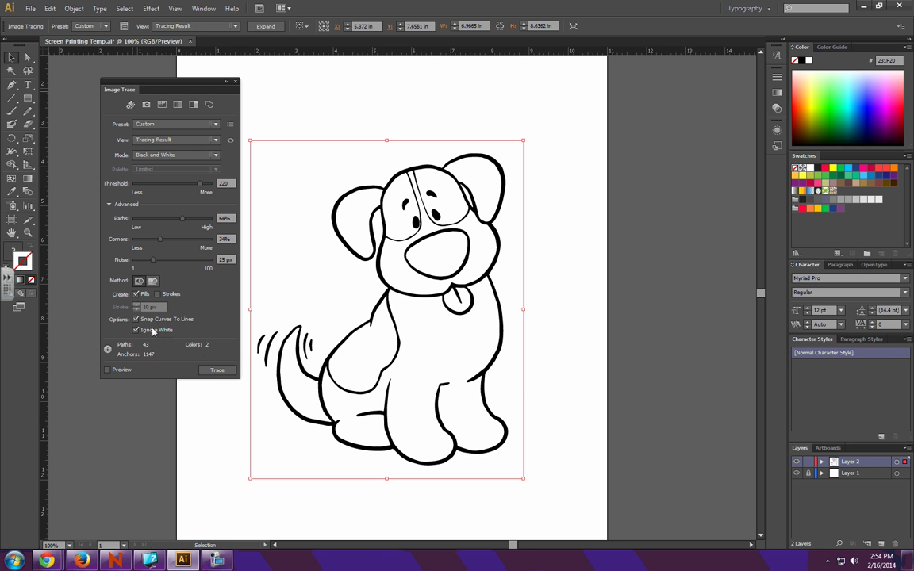
click(215, 375)
click(235, 81)
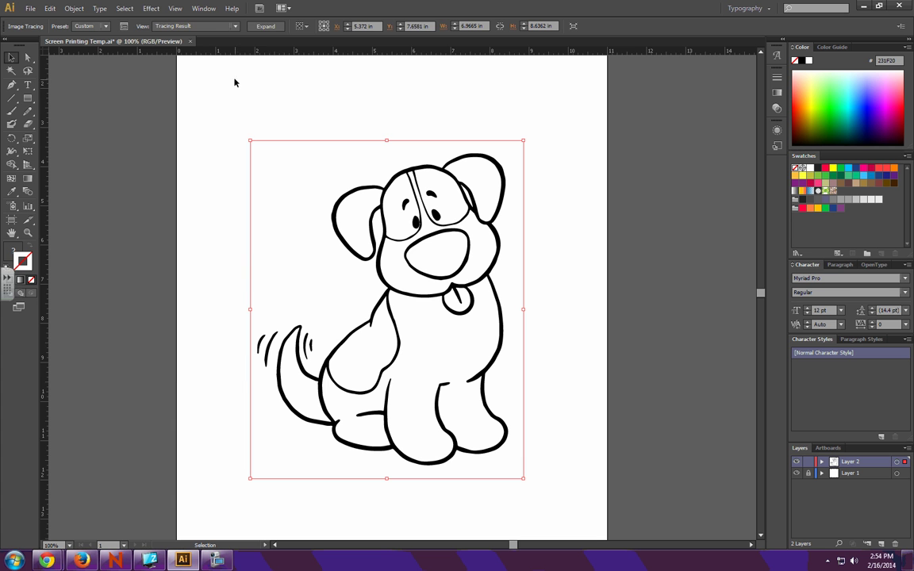
Expand the dog tracing into editable paths, ungroup the result and clear the selection
click(267, 27)
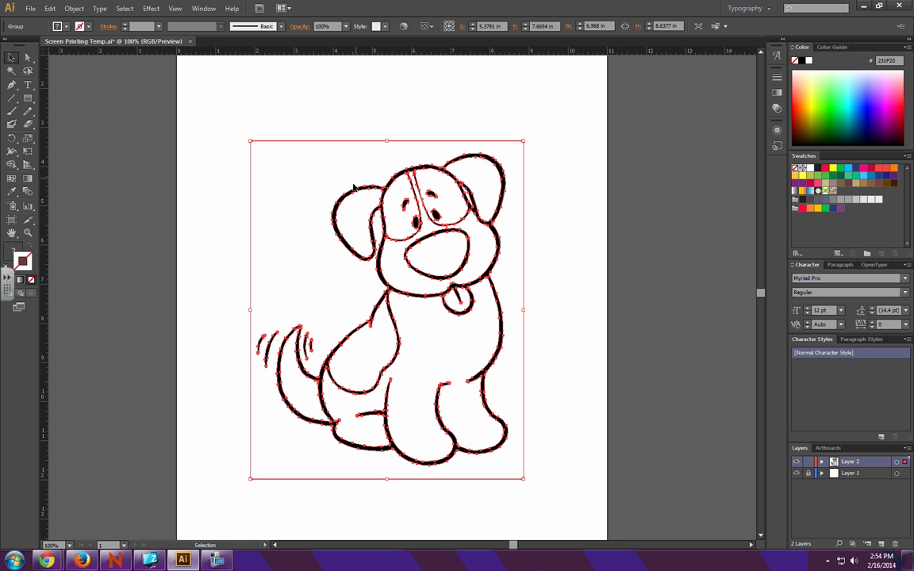
right_click(492, 203)
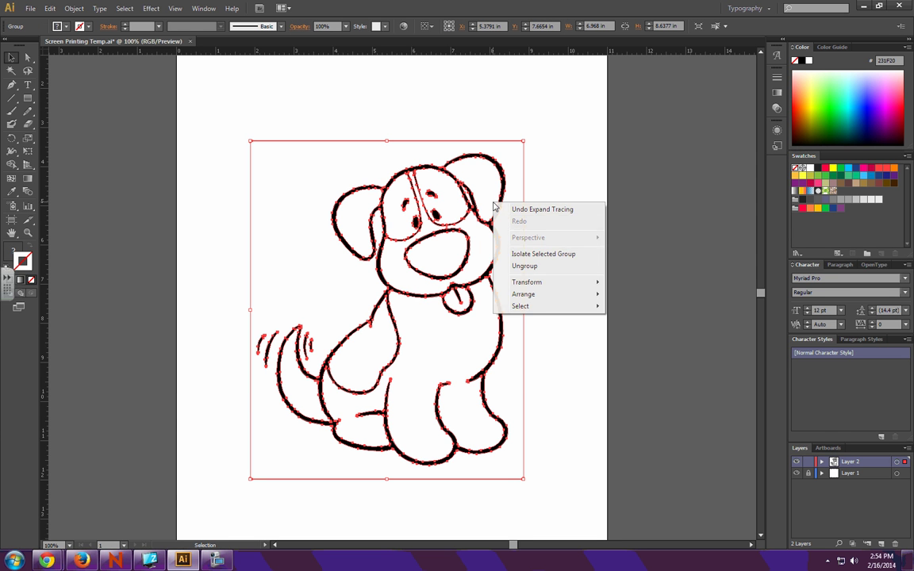
click(524, 266)
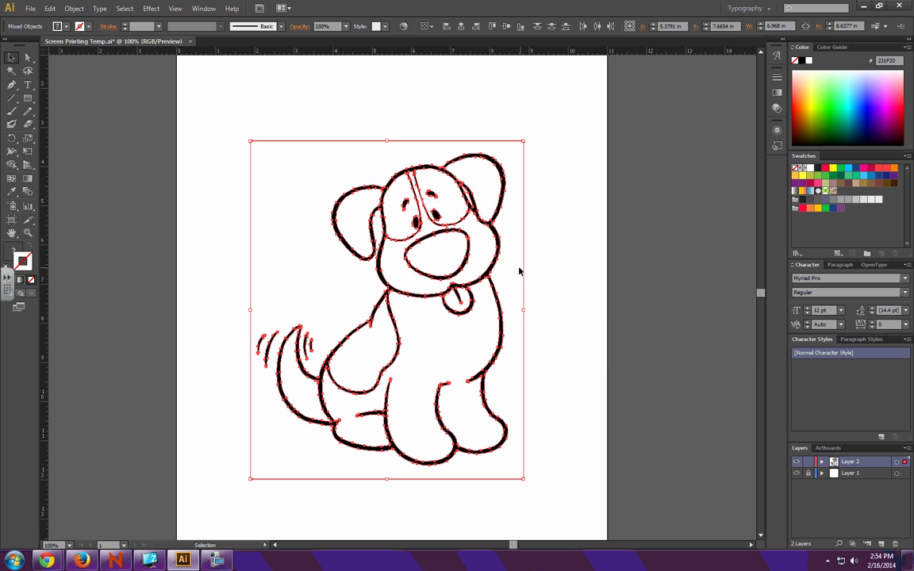
right_click(472, 228)
key(Escape)
click(547, 229)
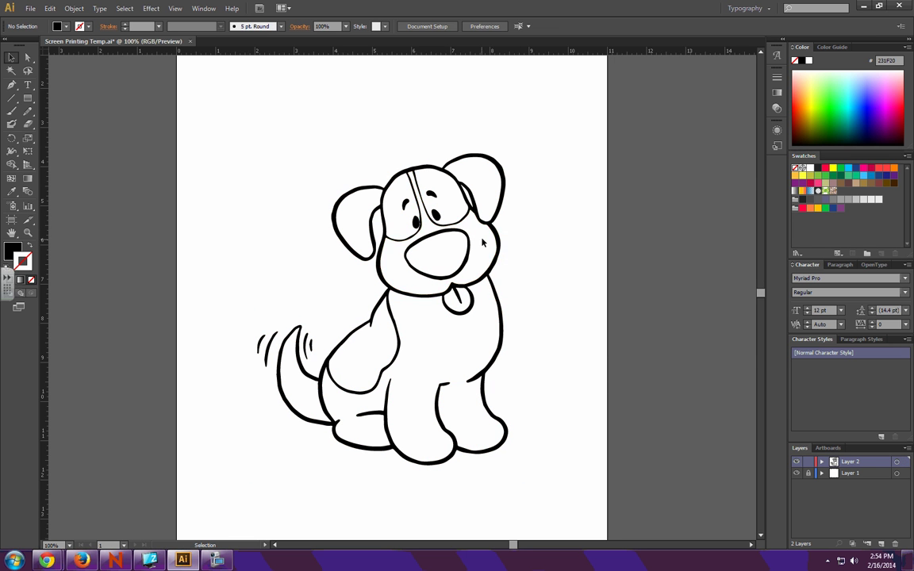
right_click(500, 227)
click(541, 227)
click(479, 198)
click(480, 185)
Select the whole dog drawing, convert it to a Live Paint group and switch to the Live Paint Bucket
drag(195, 90, 549, 504)
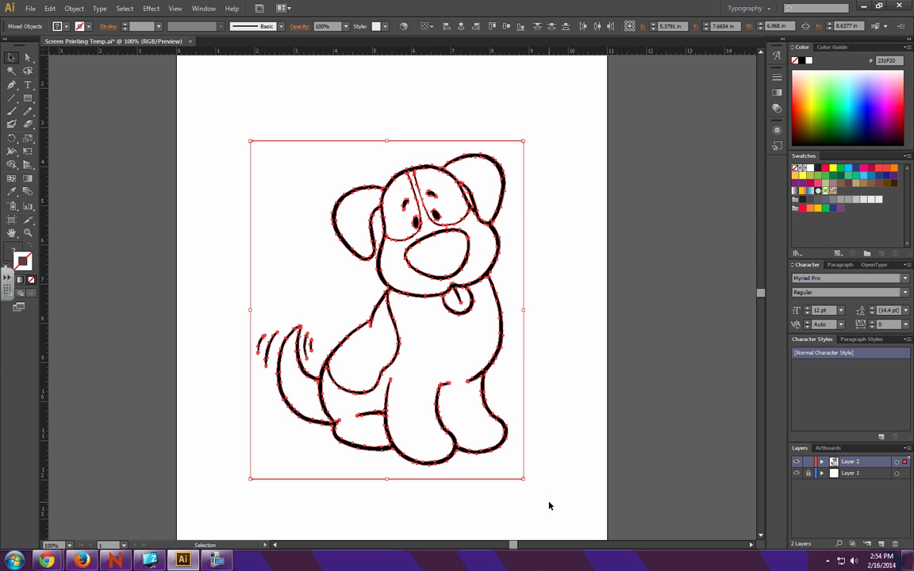
click(74, 8)
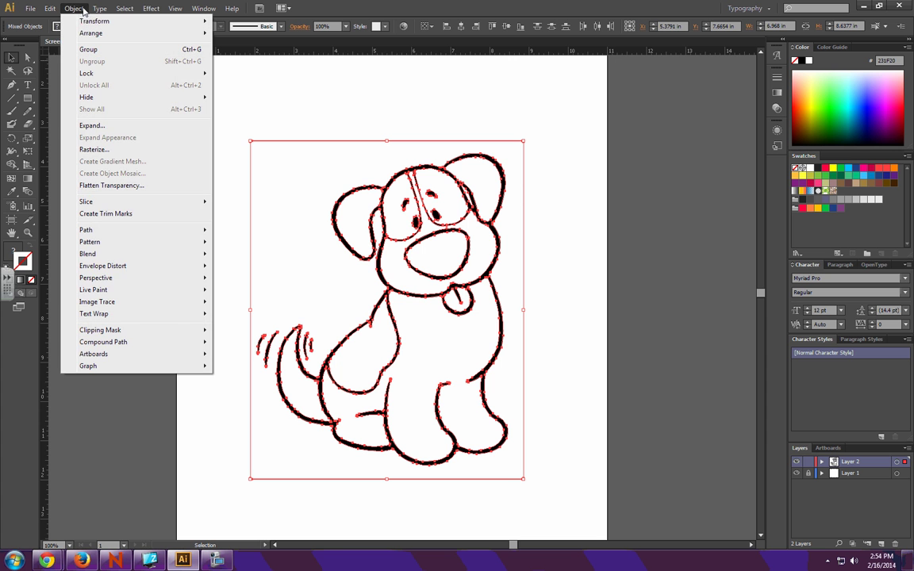
mouse_move(123, 294)
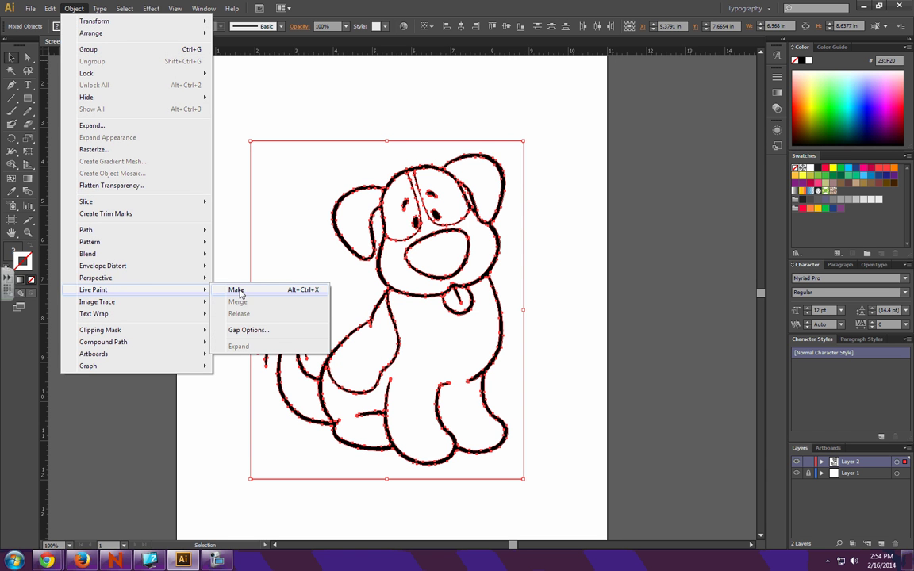
click(242, 291)
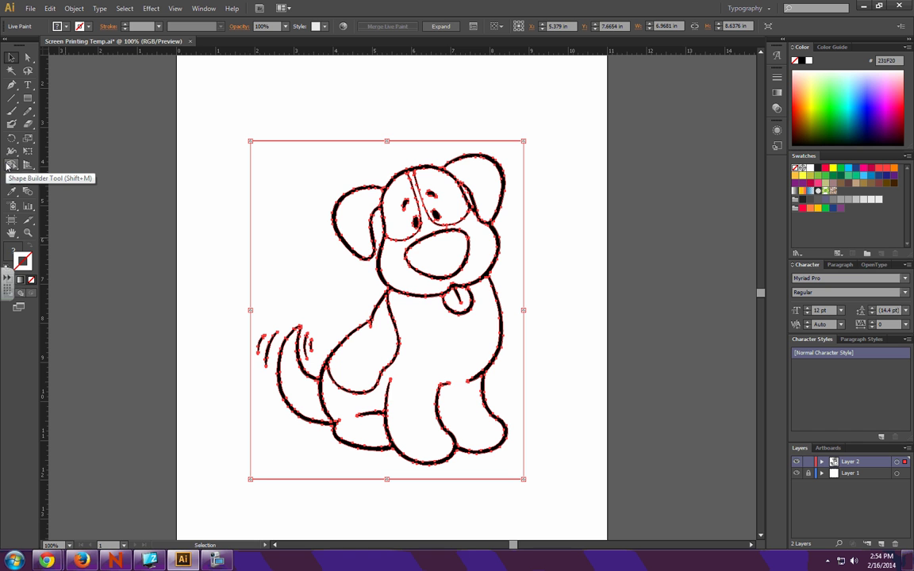
mouse_move(10, 164)
mouse_down()
mouse_move(33, 159)
mouse_move(70, 183)
mouse_up()
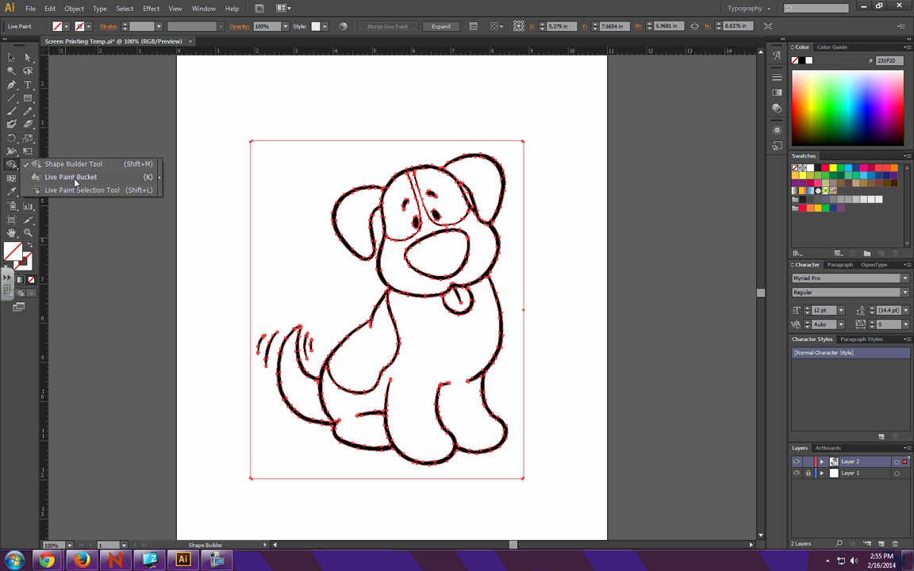
drag(75, 181, 73, 177)
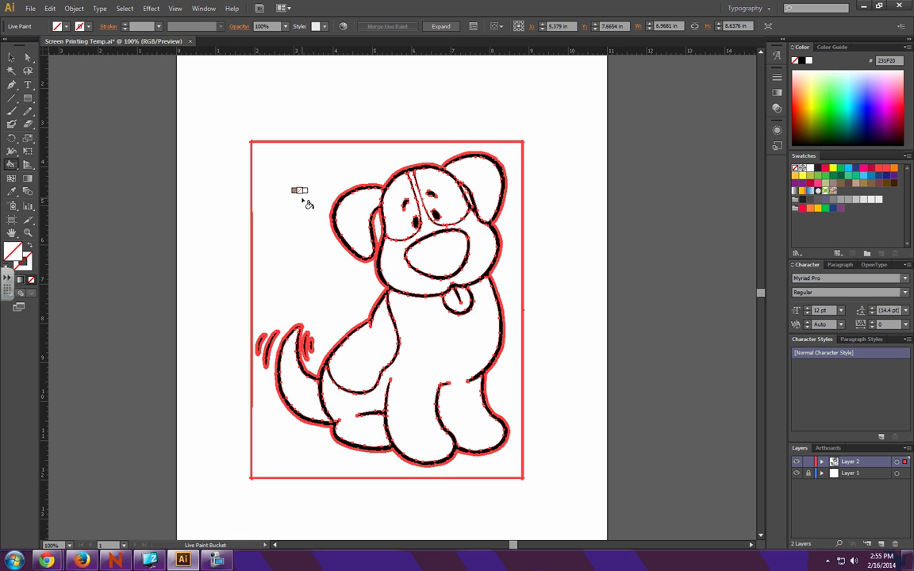
Set the Live Paint group's gap detection so that paint stops at Large Gaps
click(72, 9)
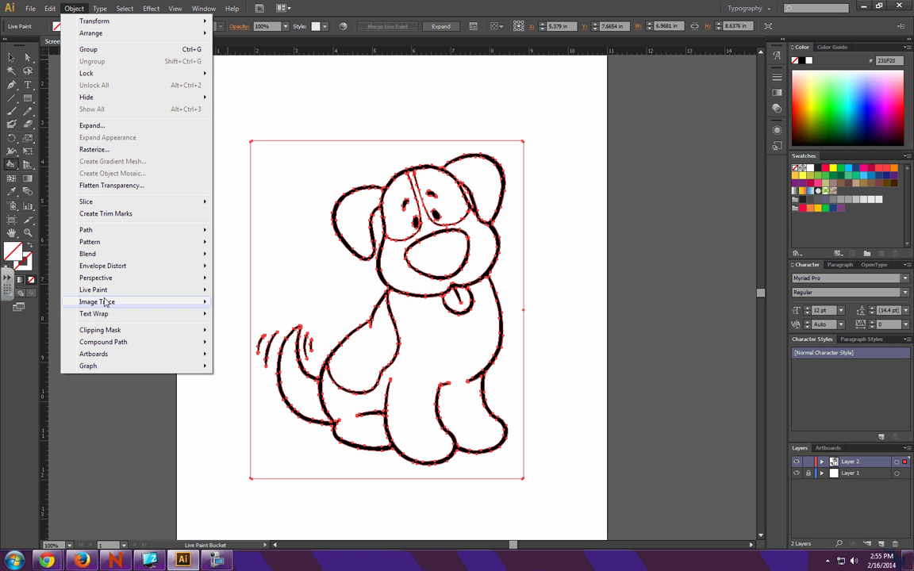
mouse_move(107, 291)
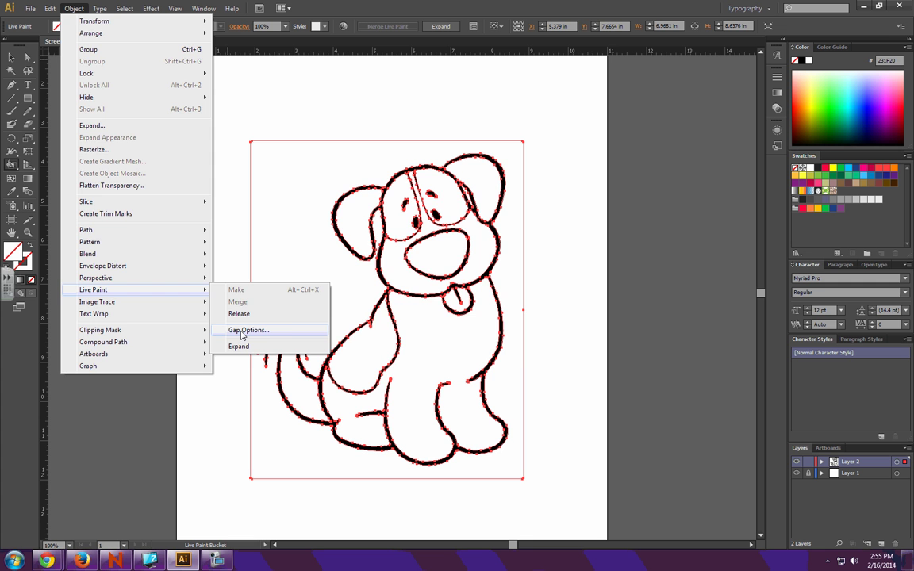
click(242, 335)
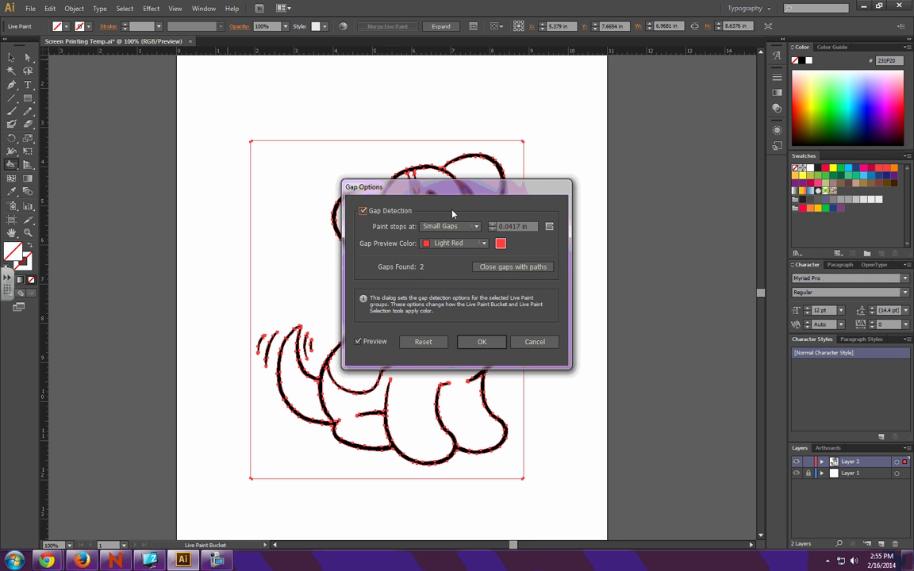
drag(498, 190, 657, 185)
click(603, 217)
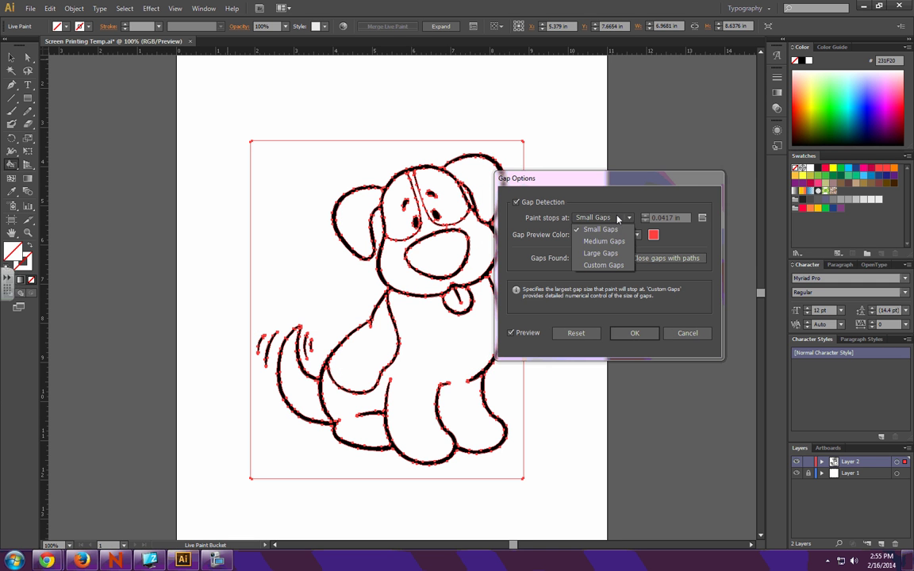
click(608, 259)
key(Down)
key(Down)
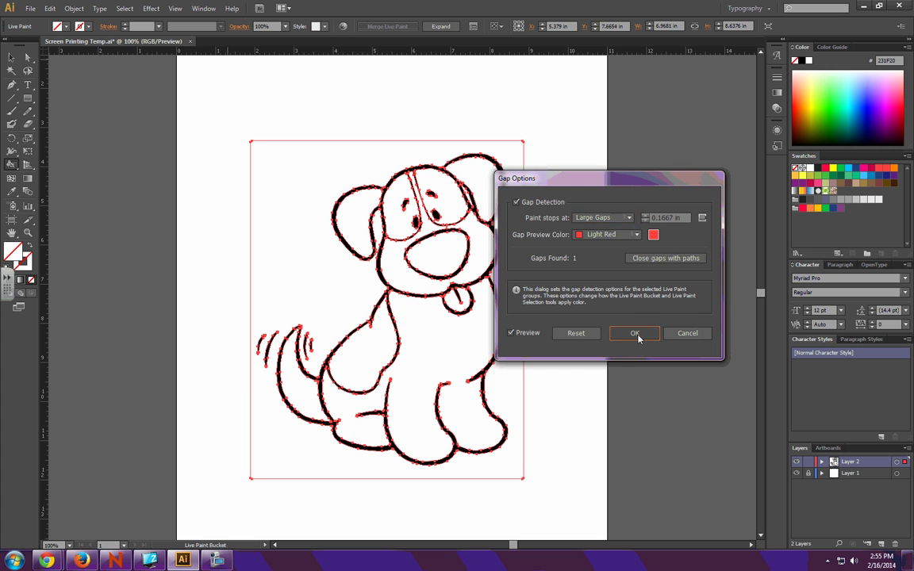
click(635, 334)
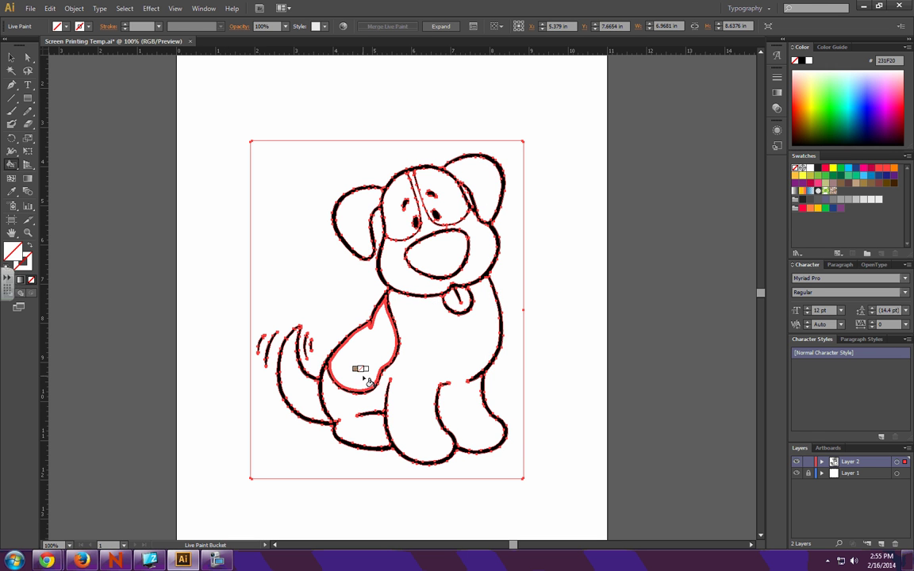
Fill the dog's body and legs with dark brown 3C2415, and its back patch and tail with tan A97C50
click(895, 184)
click(437, 381)
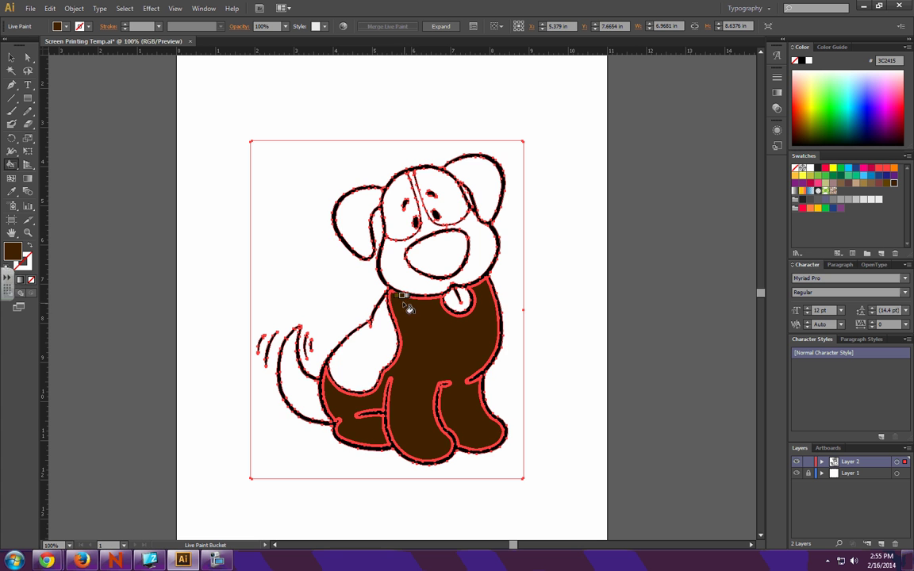
key(Left)
key(Left)
key(Left)
key(Left)
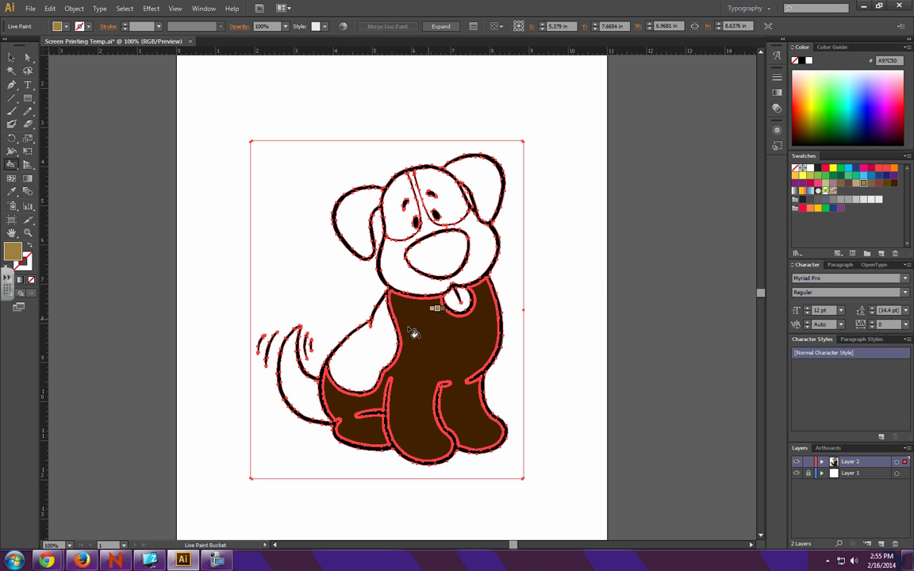
click(367, 352)
click(292, 383)
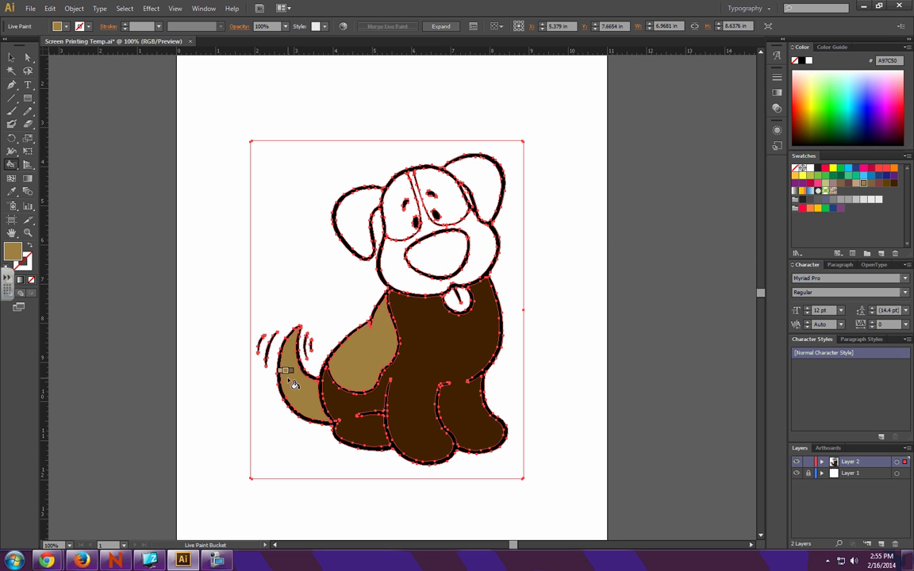
Fill the dog's tongue with the red ED1C24 swatch
click(825, 168)
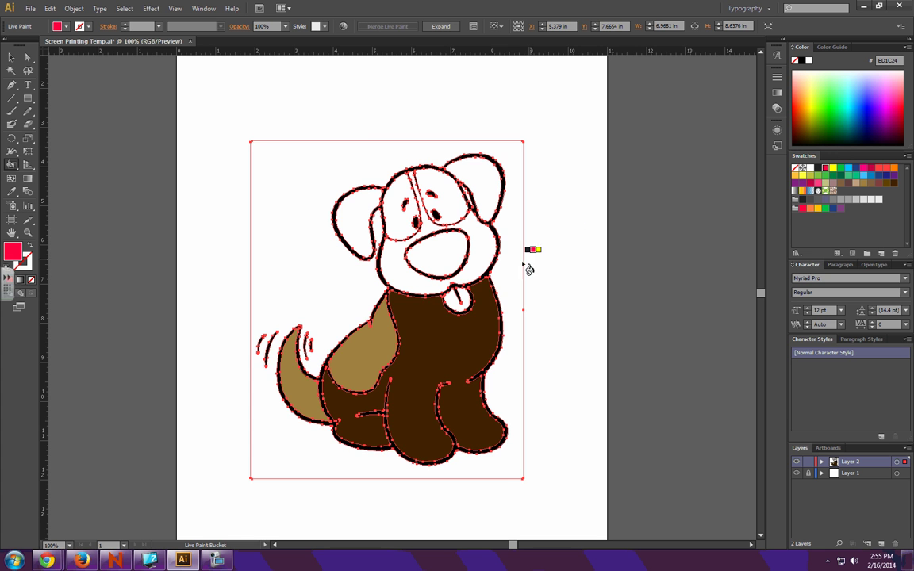
click(457, 302)
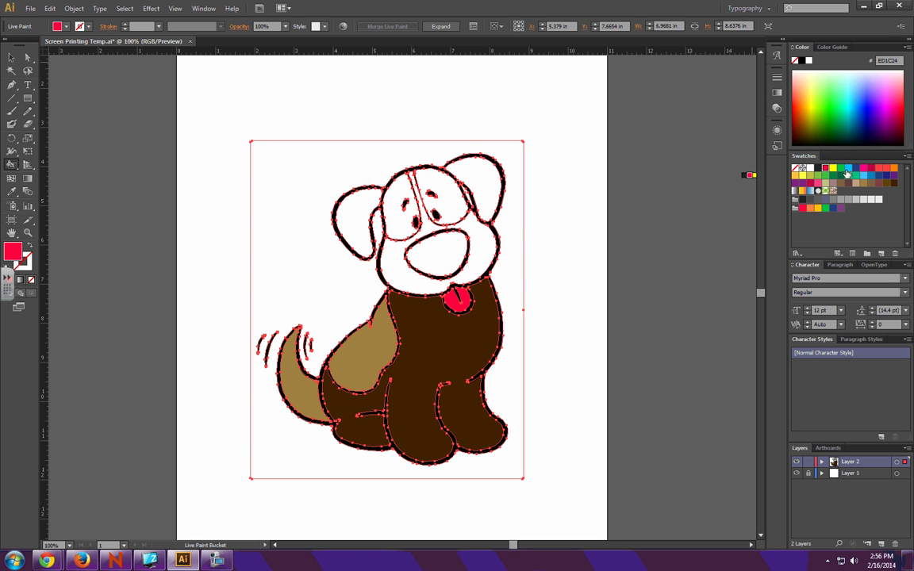
Fill the dog's muzzle and forehead stripe with brown 603913
key(v)
click(887, 183)
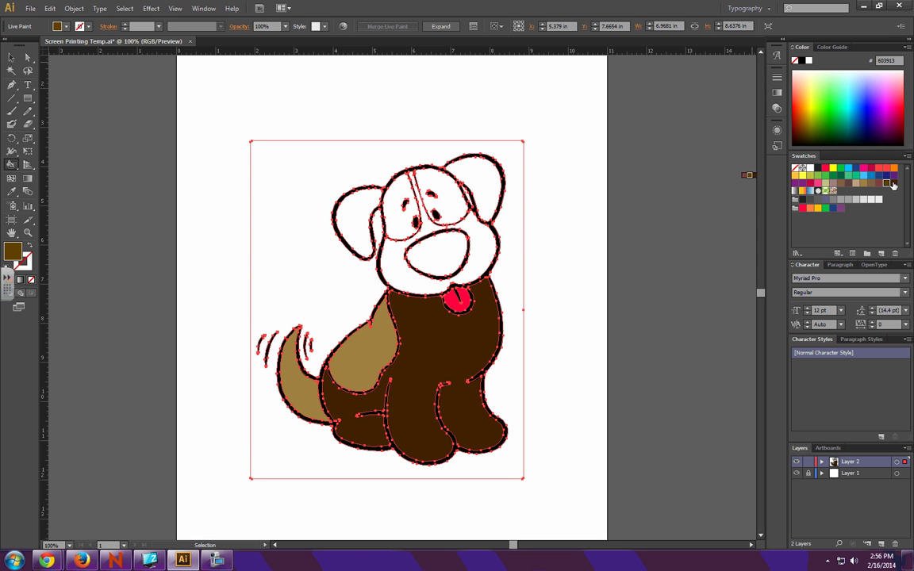
key(k)
click(480, 246)
click(416, 190)
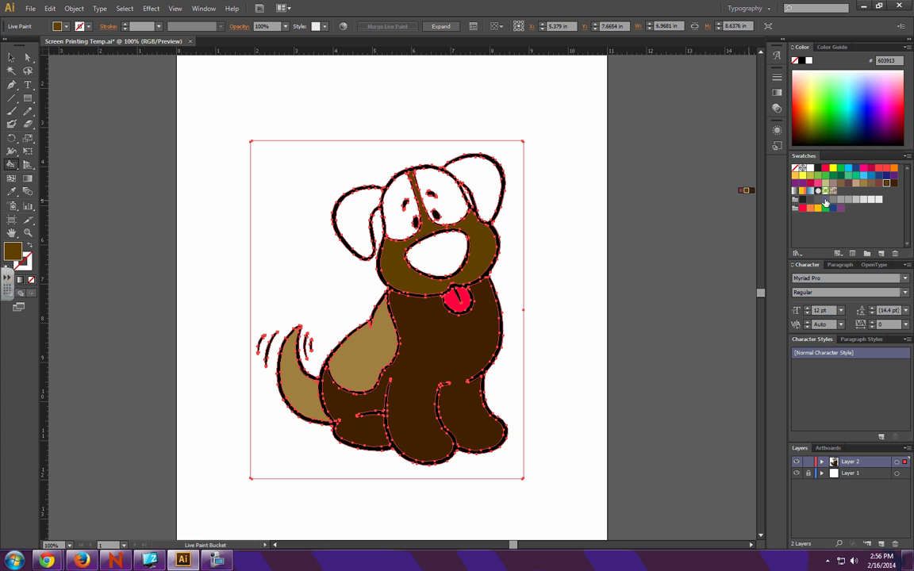
Fill the dog's muzzle and forehead stripe with dark brown 3C2415 and its nose with light red FF3636
key(Right)
click(486, 221)
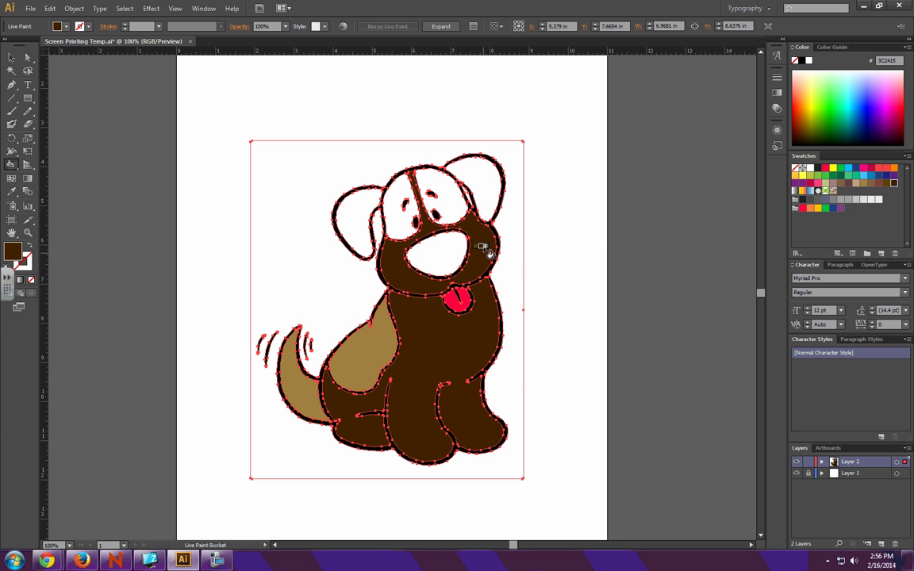
click(421, 191)
click(871, 168)
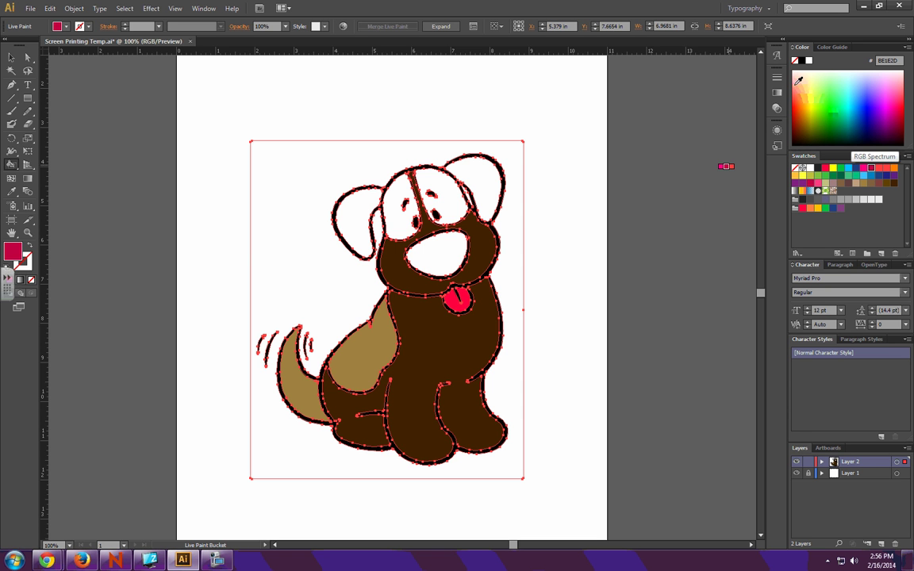
mouse_move(799, 80)
mouse_down()
mouse_move(797, 101)
mouse_move(790, 94)
mouse_up()
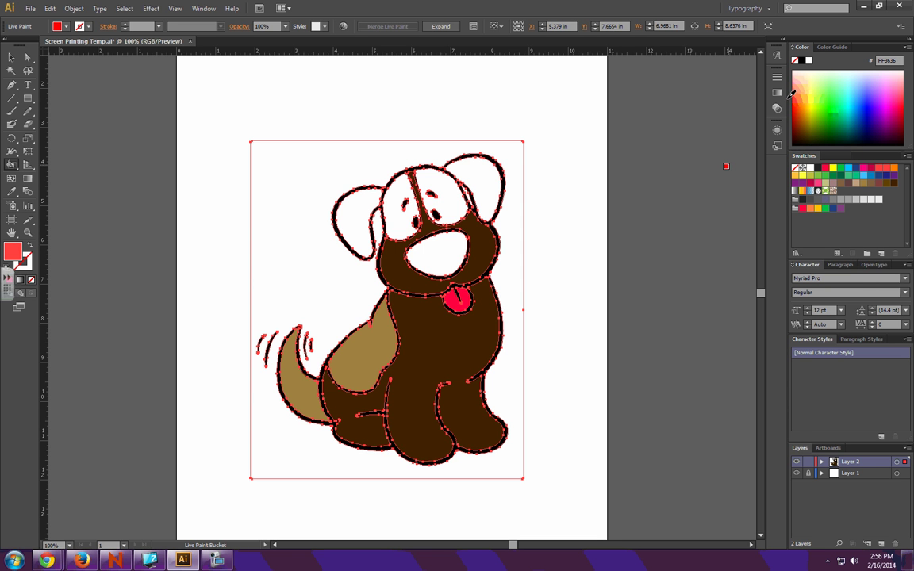
click(432, 254)
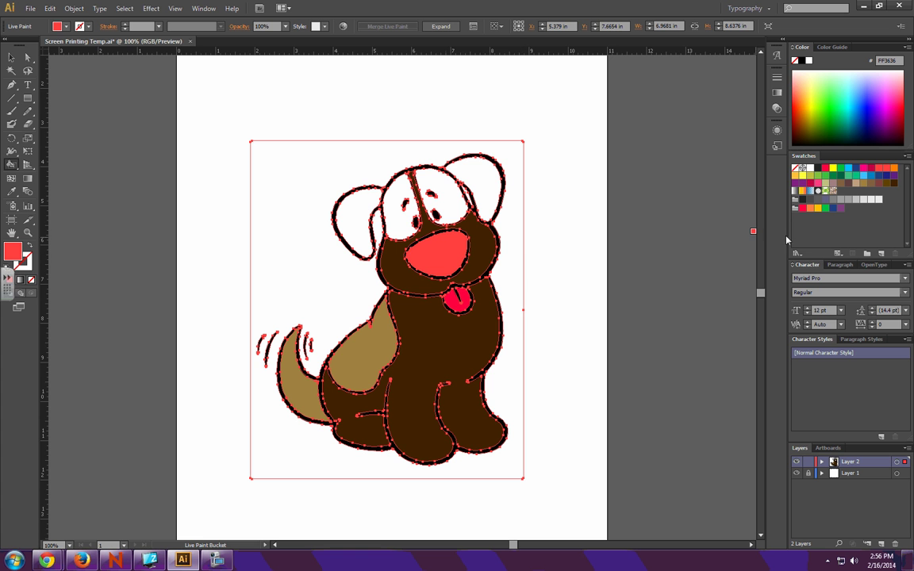
Fill the drawing's left ear with dark brown 3C2415 and its right ear with medium brown 8B5E3C
click(894, 182)
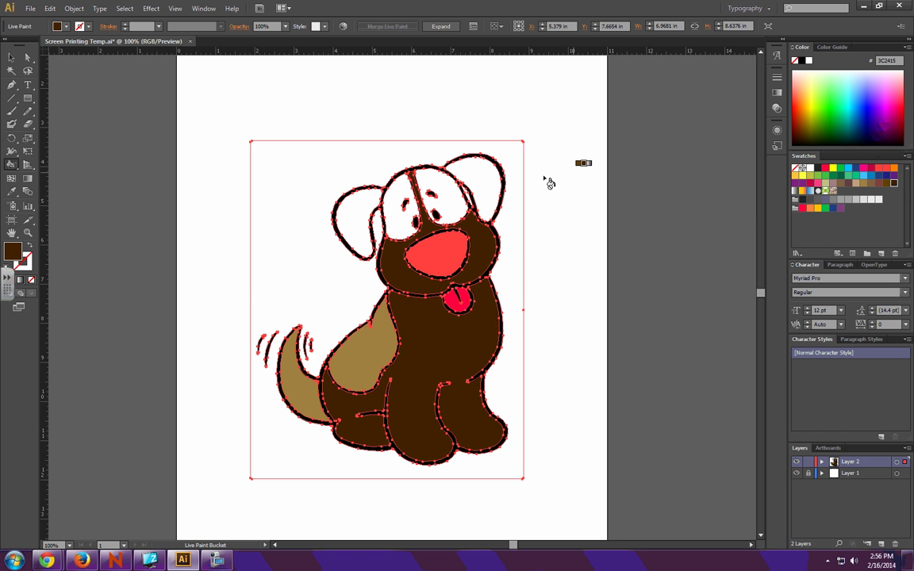
key(v)
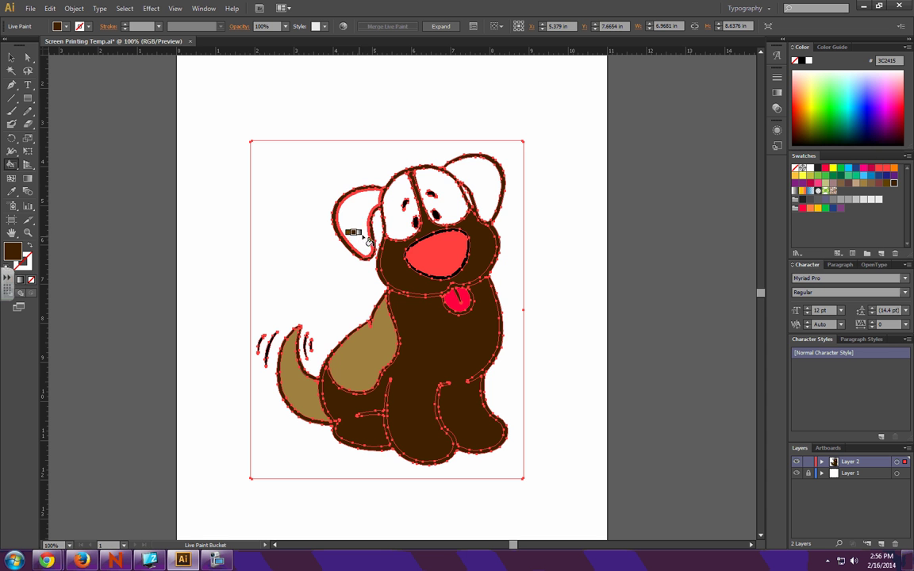
key(k)
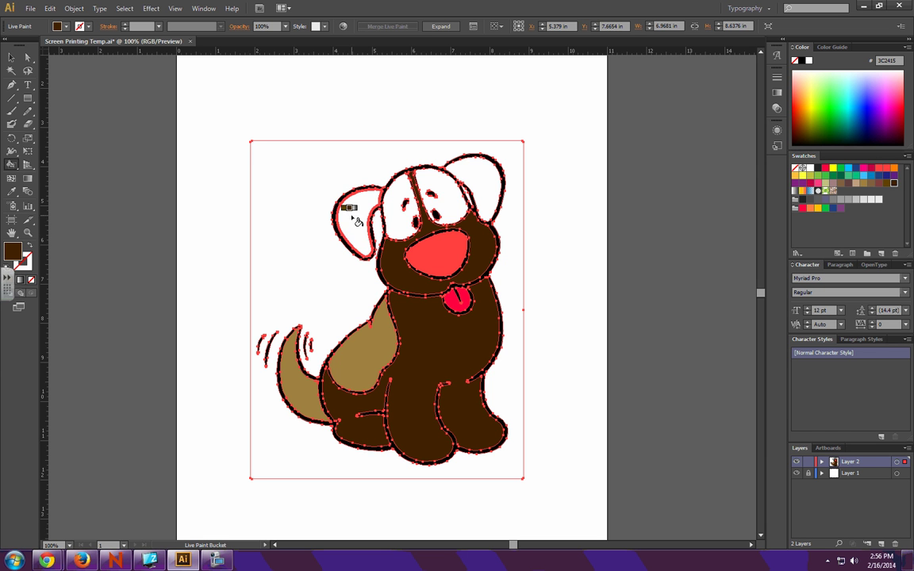
click(353, 216)
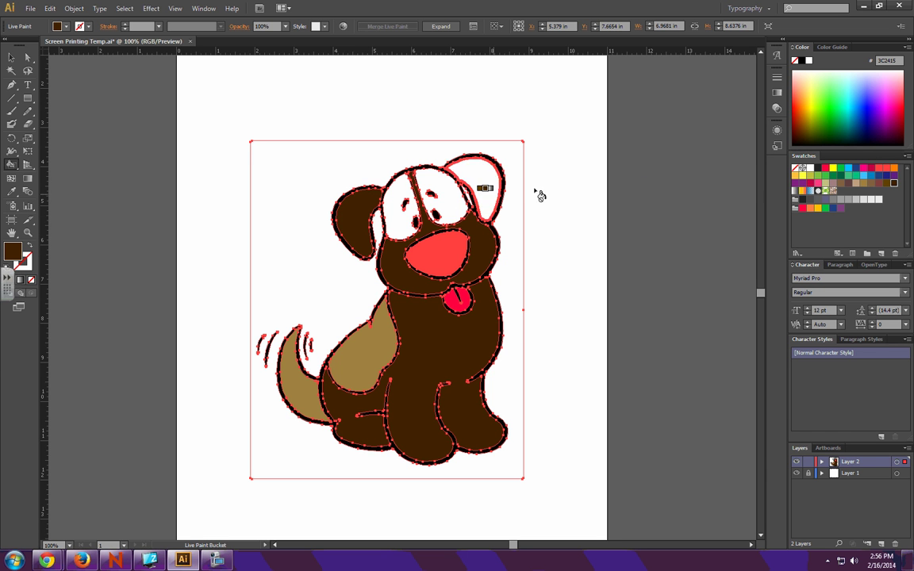
click(871, 182)
click(491, 184)
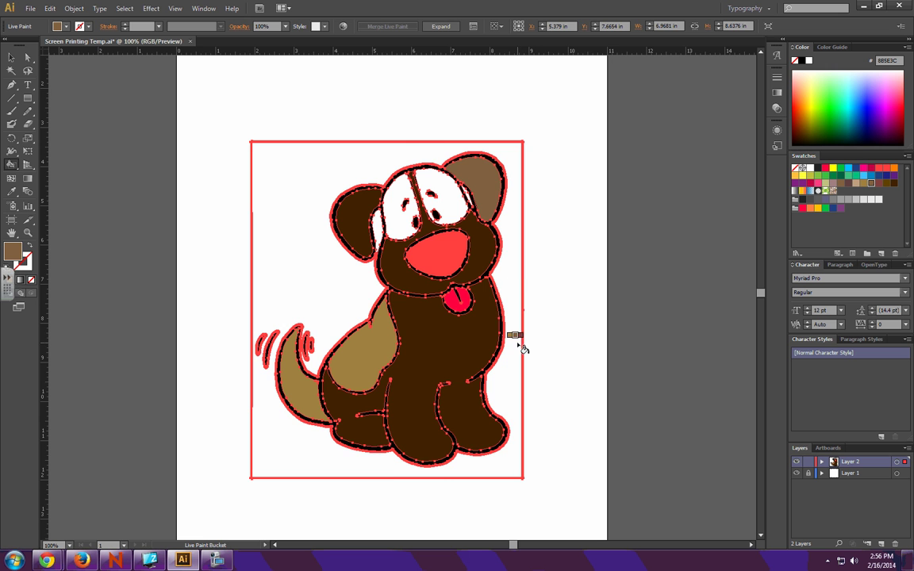
Expand the dog's Live Paint group with Object, Fill and Stroke included
click(10, 57)
click(86, 155)
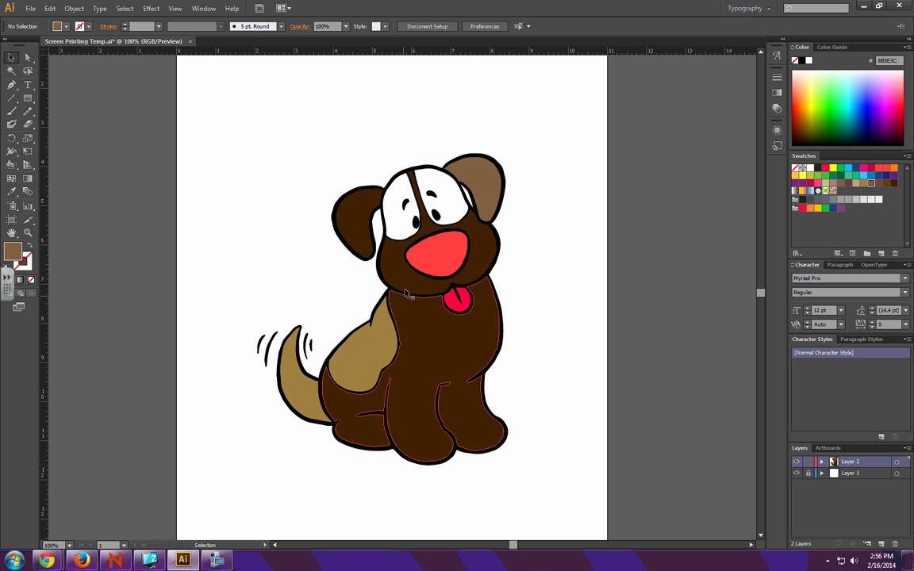
click(405, 258)
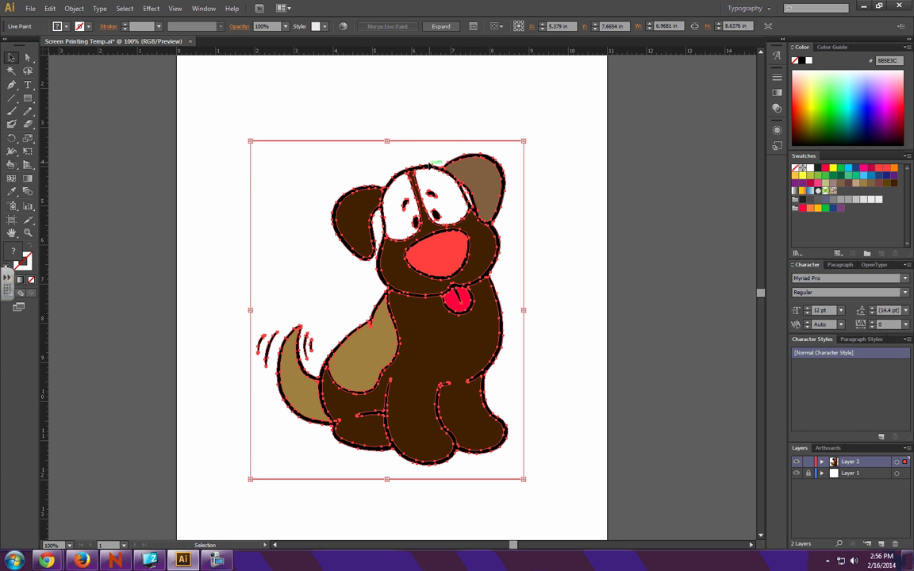
click(71, 9)
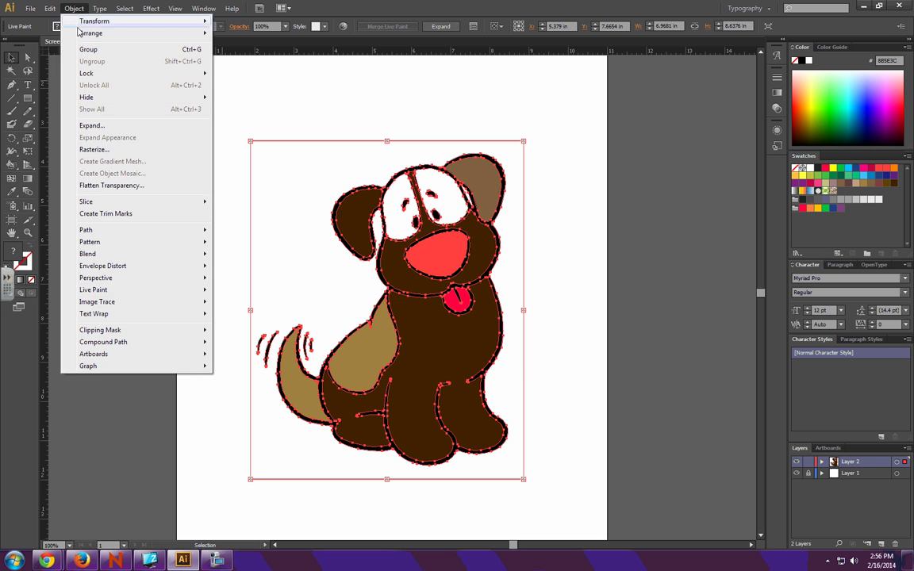
click(91, 125)
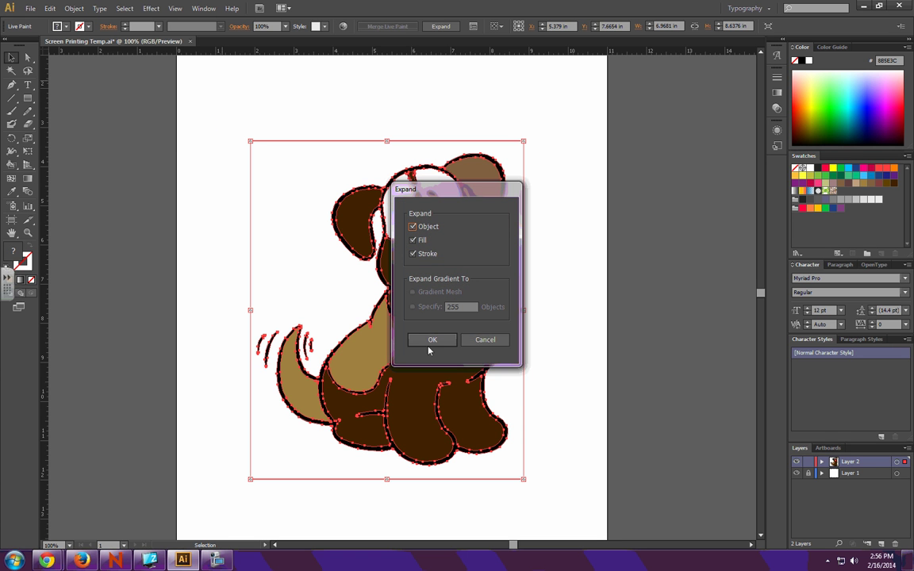
click(432, 340)
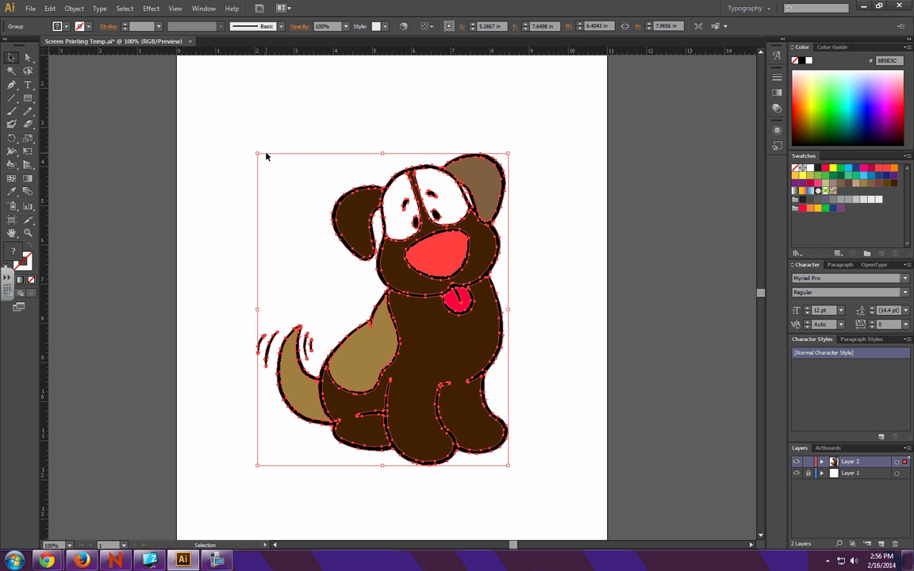
Ungroup the expanded dog artwork
click(545, 331)
click(459, 336)
right_click(457, 344)
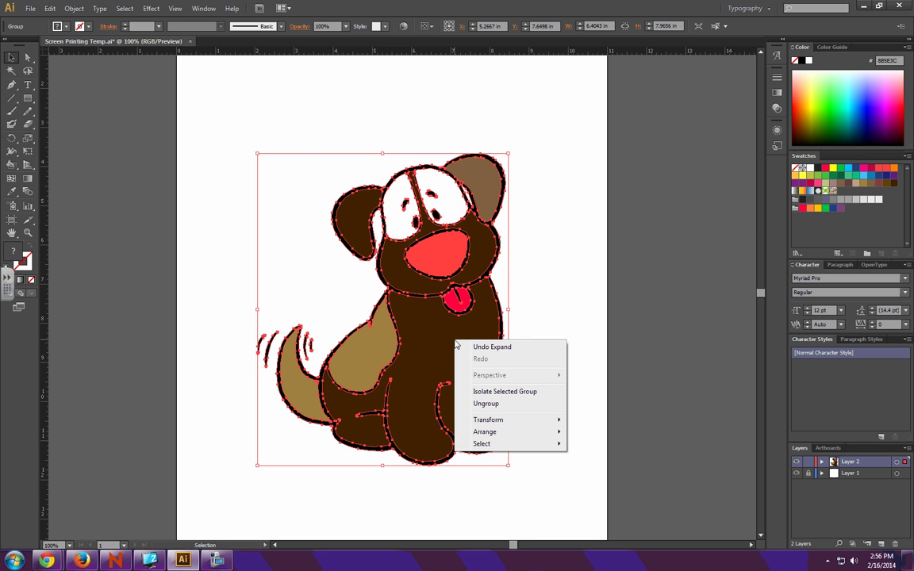
click(521, 320)
click(474, 324)
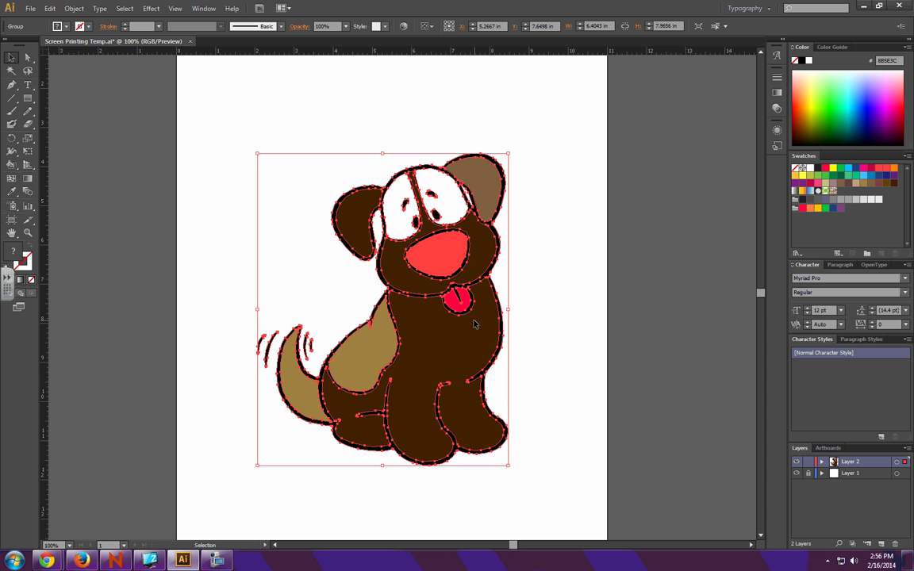
right_click(456, 264)
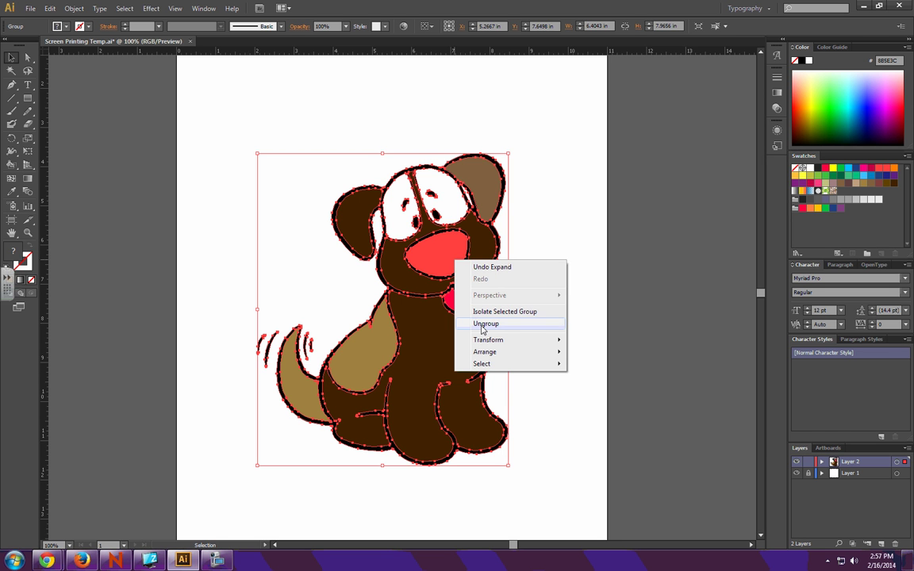
click(483, 324)
click(565, 308)
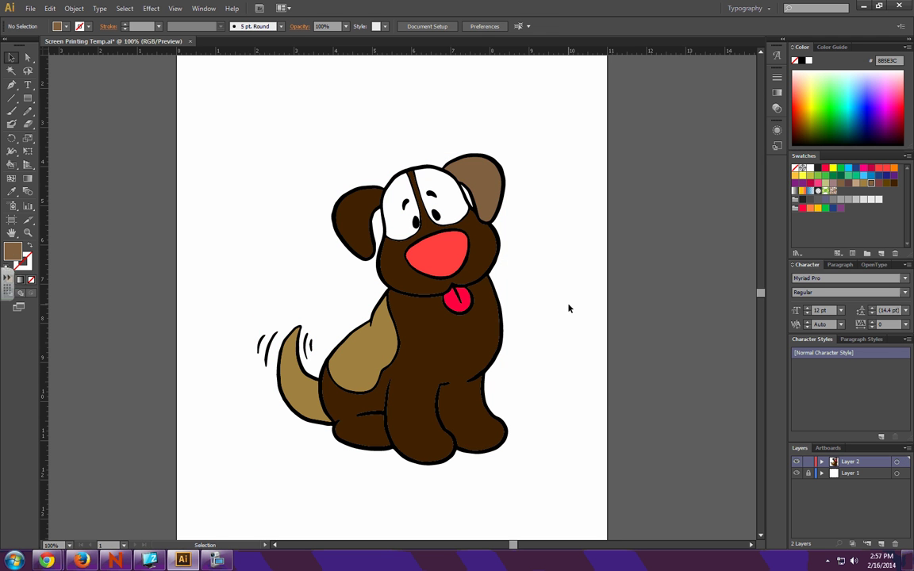
Ungroup the dog's remaining nested group and test-select its individual color shapes
click(490, 338)
right_click(488, 282)
click(516, 345)
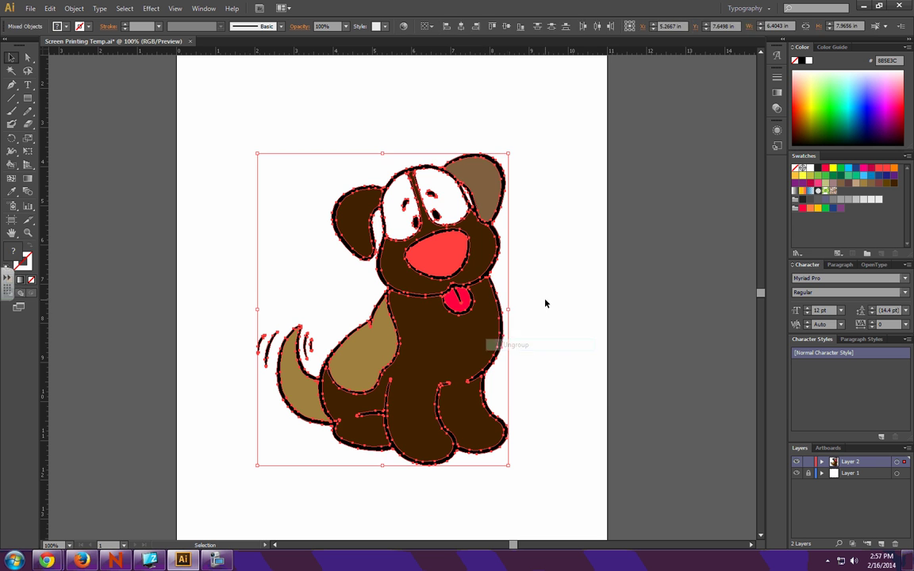
click(545, 303)
click(474, 320)
click(480, 212)
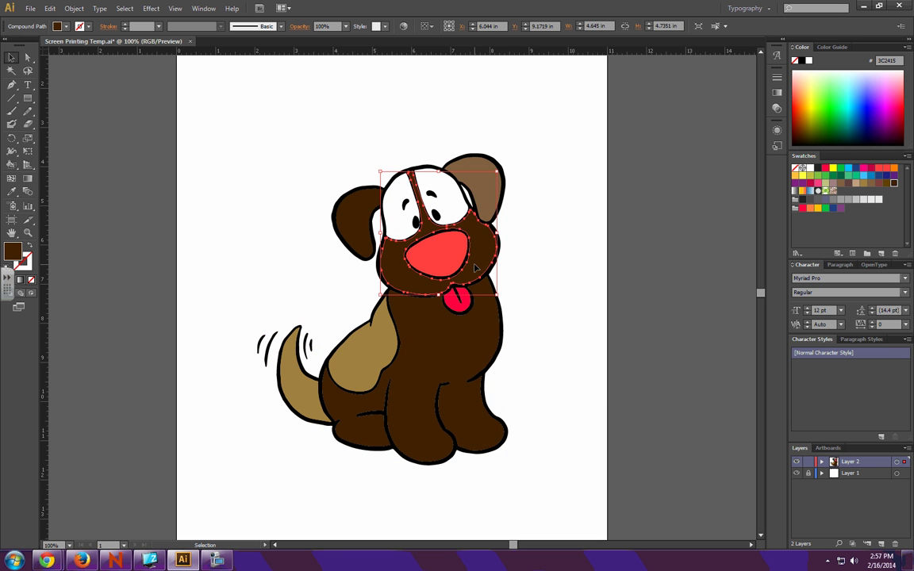
click(481, 200)
click(429, 146)
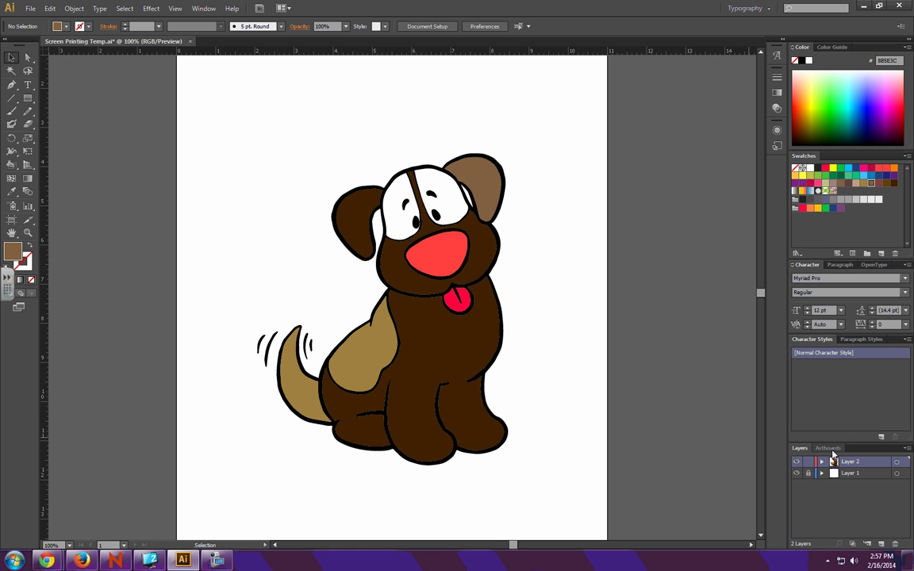
Create a new layer named Drk Brwn
click(881, 545)
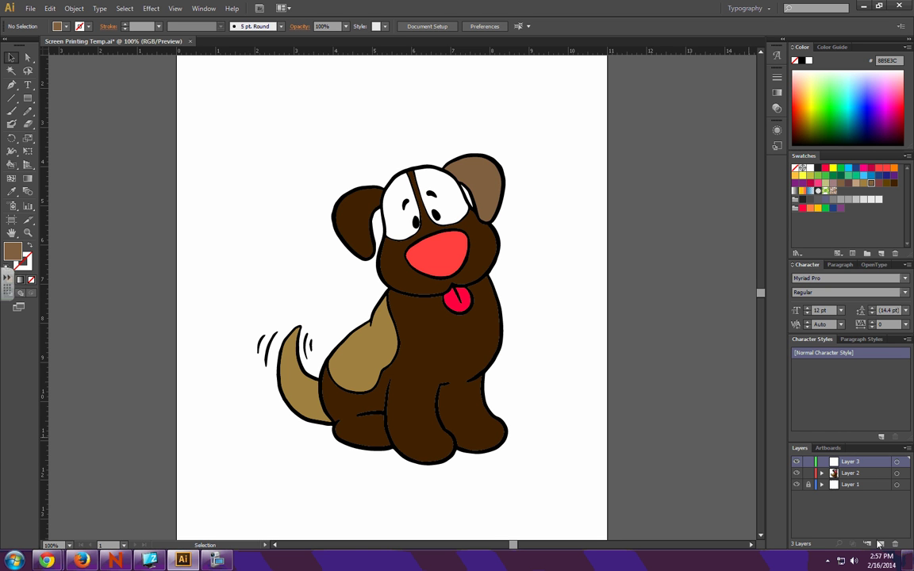
double_click(853, 463)
text(Drk Brwn)
key(Return)
Select all shapes sharing the body's dark brown fill, move them to the Drk Brwn layer and hide that layer
click(479, 364)
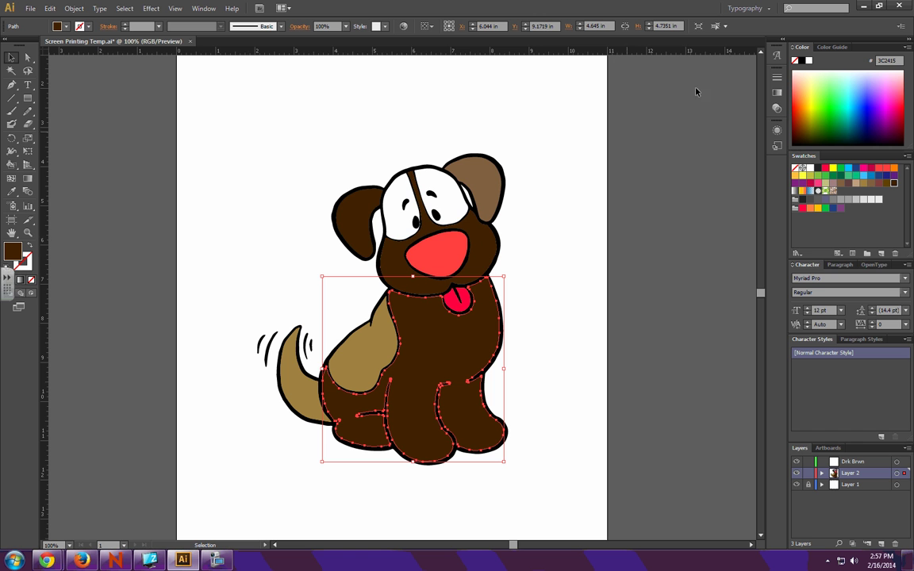
click(715, 26)
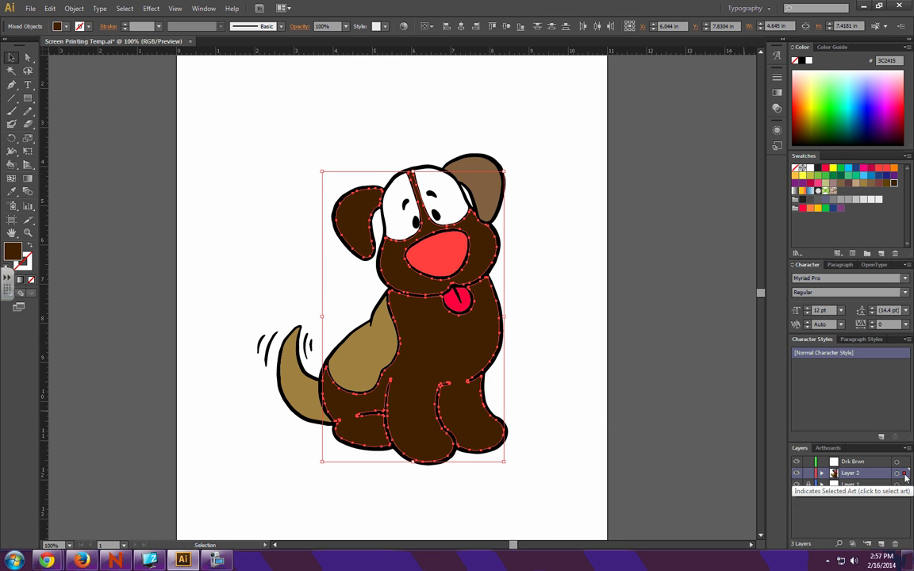
drag(800, 447, 566, 230)
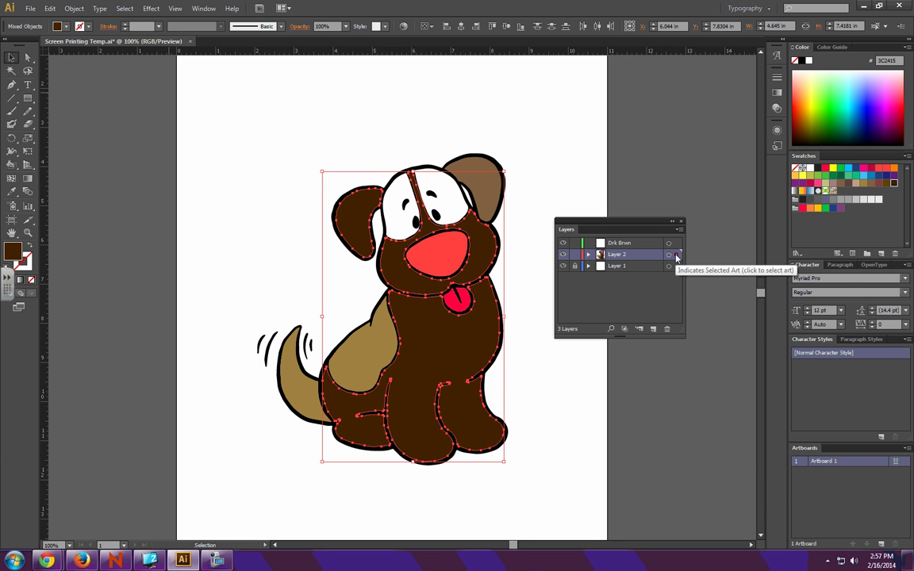
drag(676, 256, 678, 243)
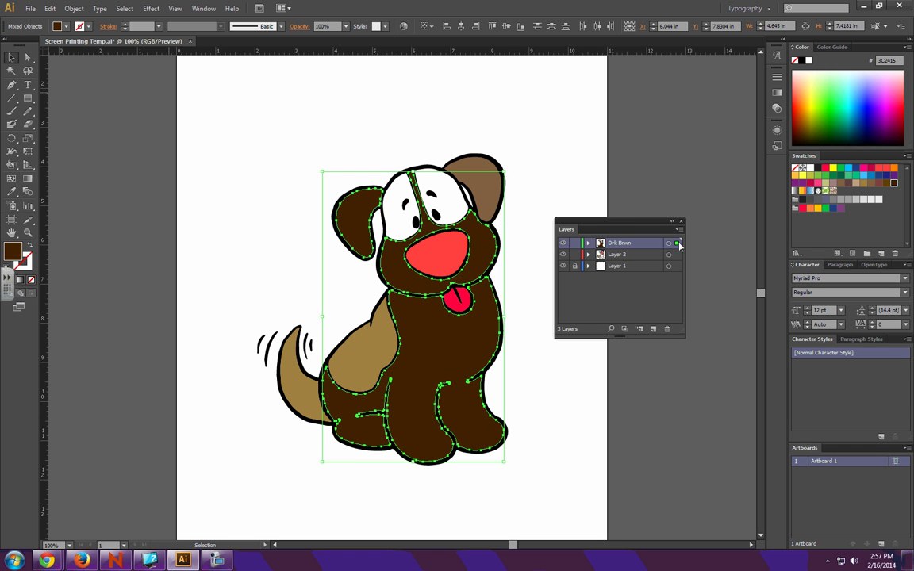
click(563, 244)
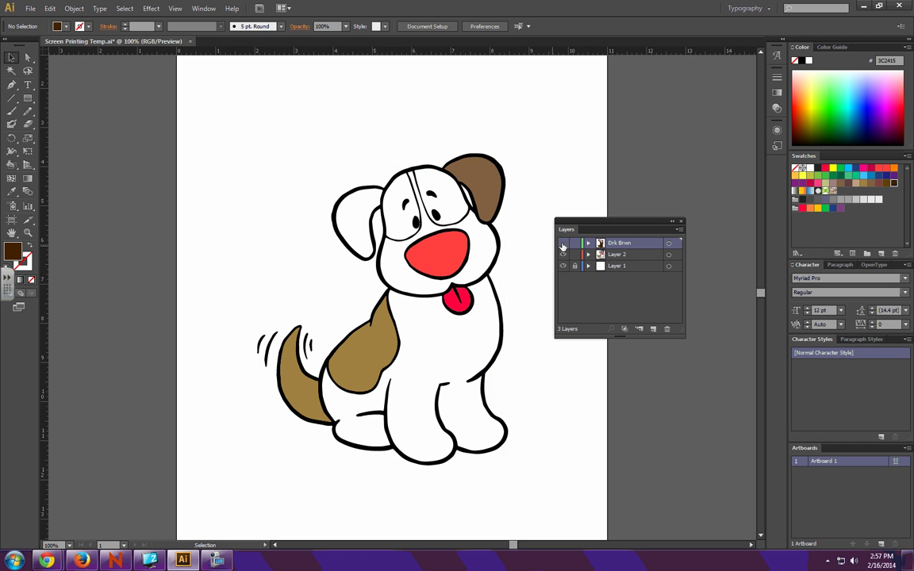
Create a new layer named Light Brwn
click(653, 328)
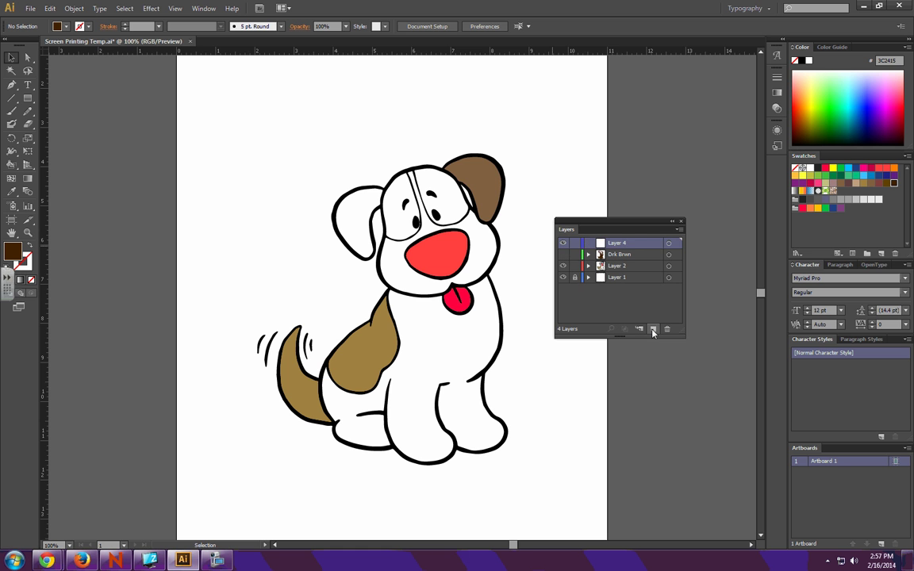
double_click(618, 242)
text(Light Brwn)
key(Return)
Select the back patch and tail by their shared tan fill and move them to the Light Brwn layer
click(358, 327)
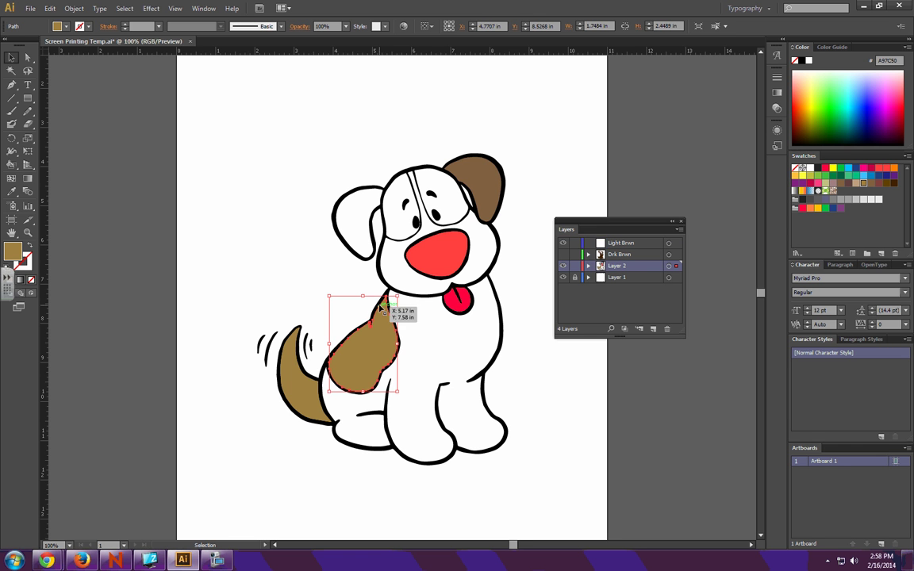
click(714, 26)
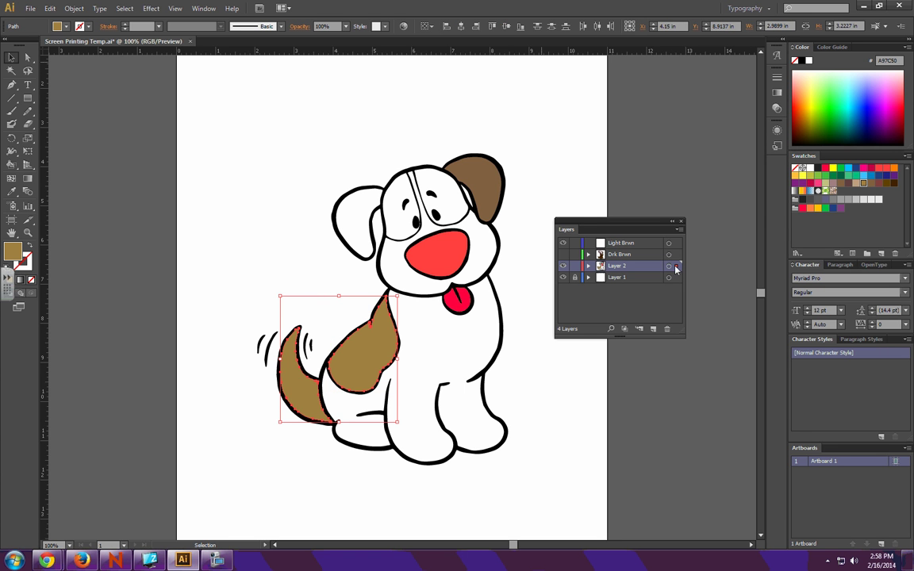
drag(676, 266, 678, 246)
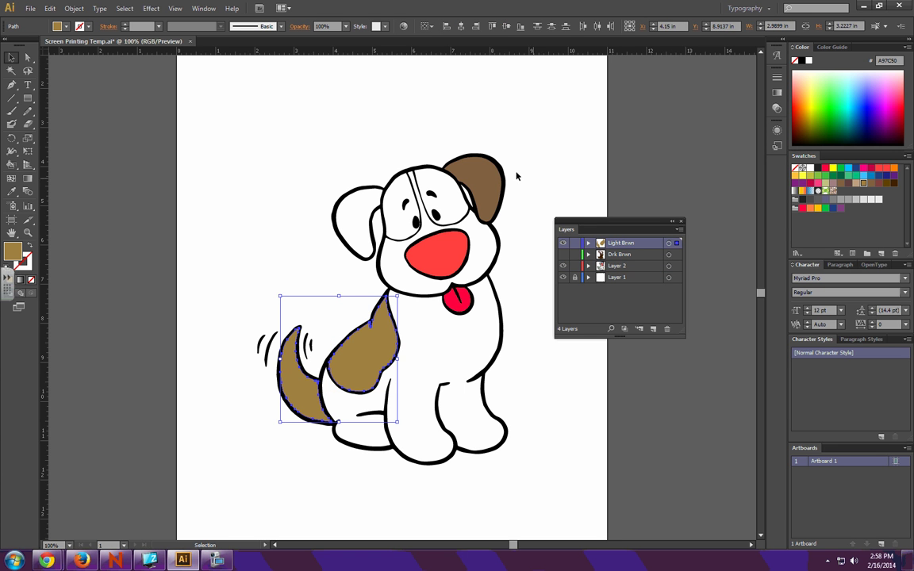
Match the drawing's right ear to the back patch's tan A97C50, move it to Light Brwn and hide that layer
click(462, 181)
key(i)
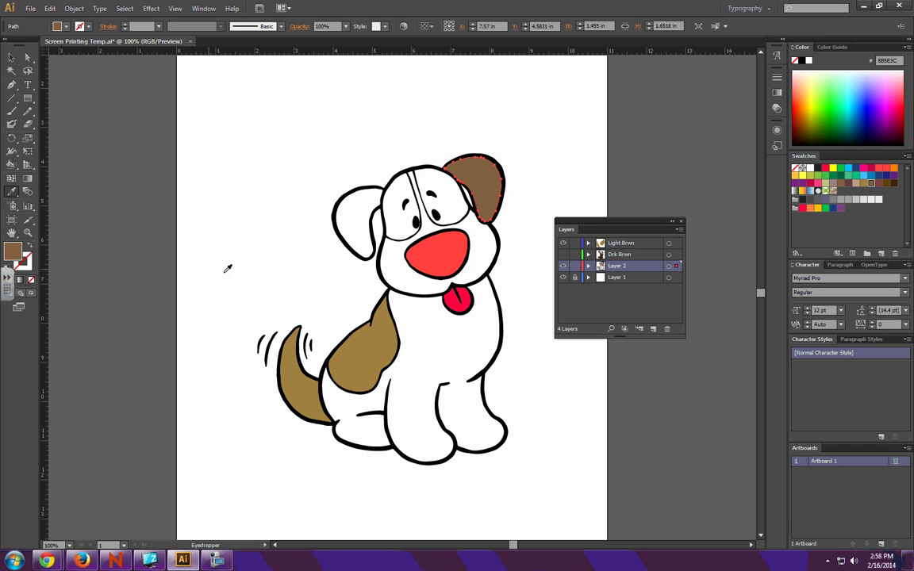
click(363, 349)
click(11, 57)
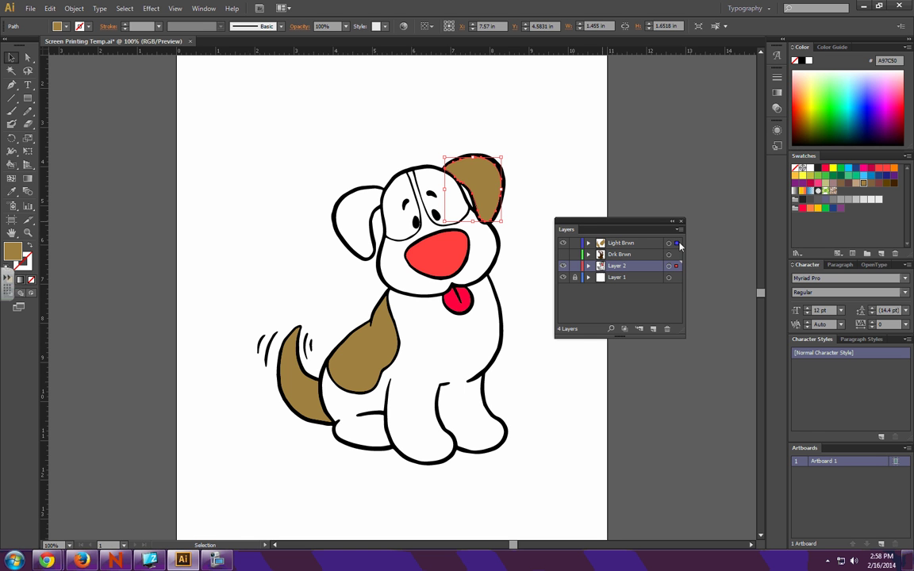
drag(676, 268, 655, 249)
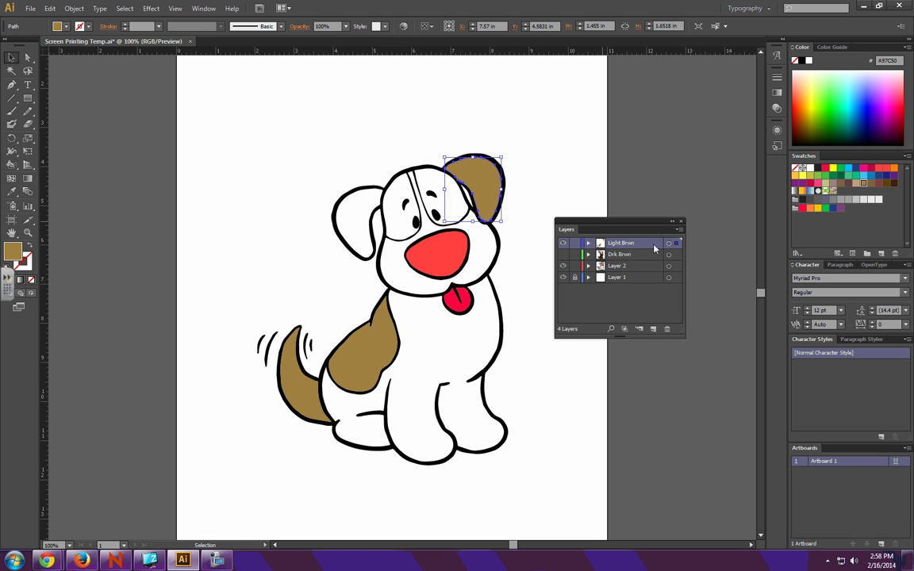
click(563, 243)
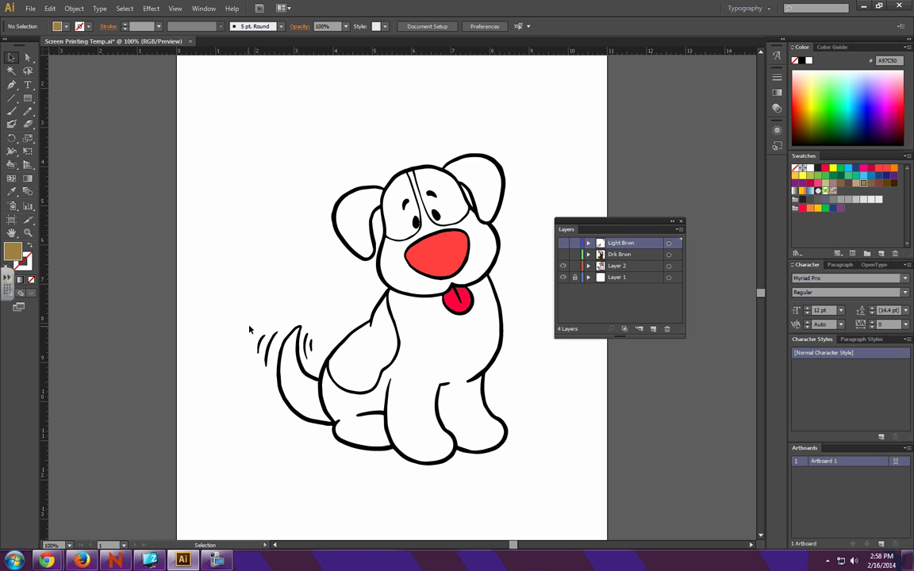
Recolor the dog's nose with the tongue's red ED1C24 using the Eyedropper
click(434, 256)
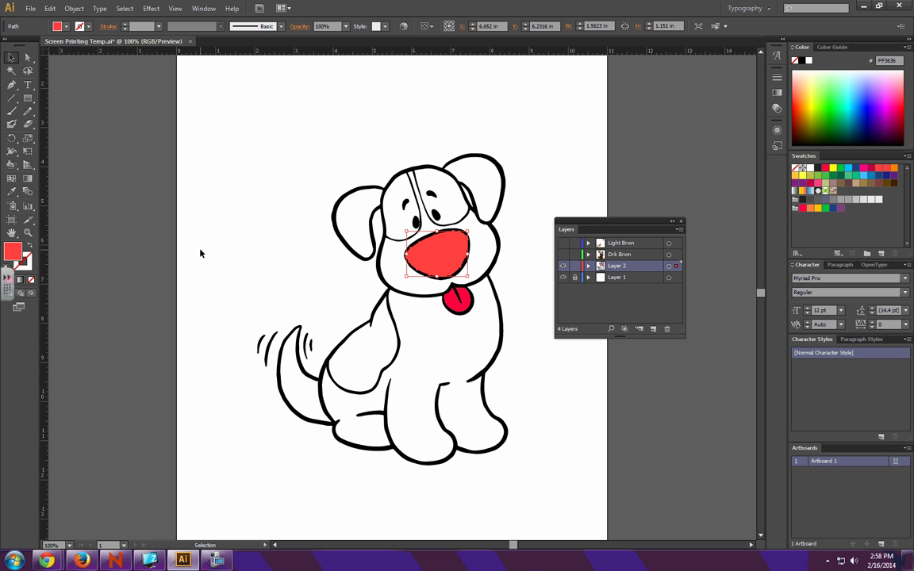
click(13, 193)
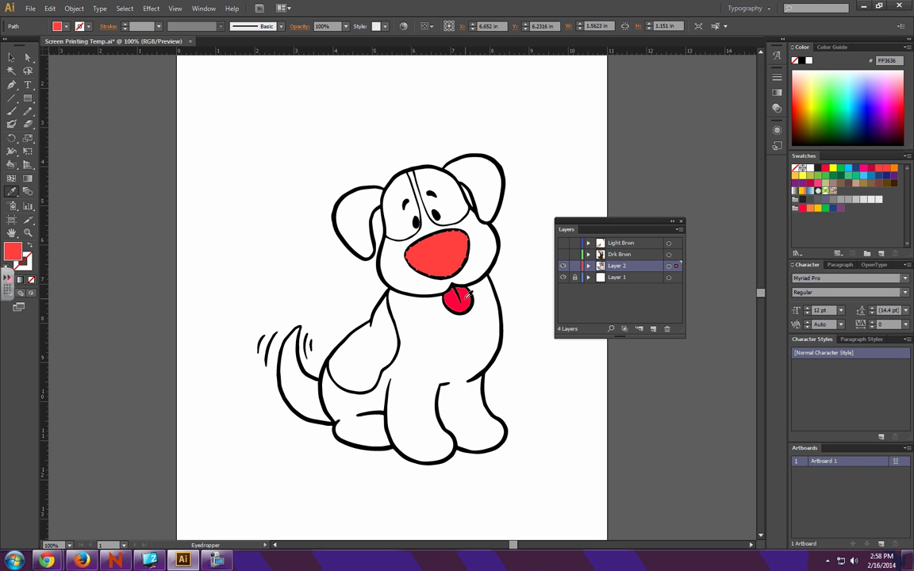
click(460, 298)
click(11, 58)
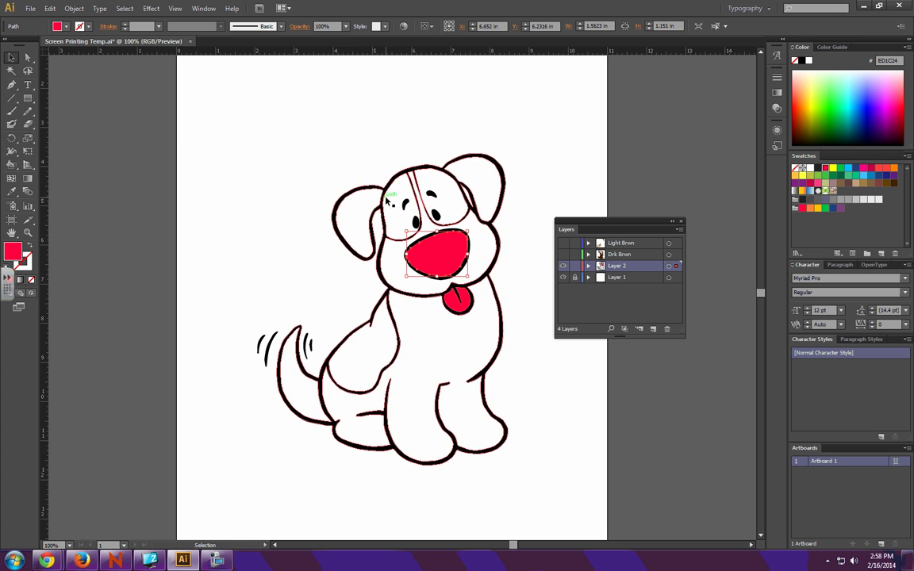
Move the nose and tongue fills to a new layer named Red and hide that layer
shift+click(468, 301)
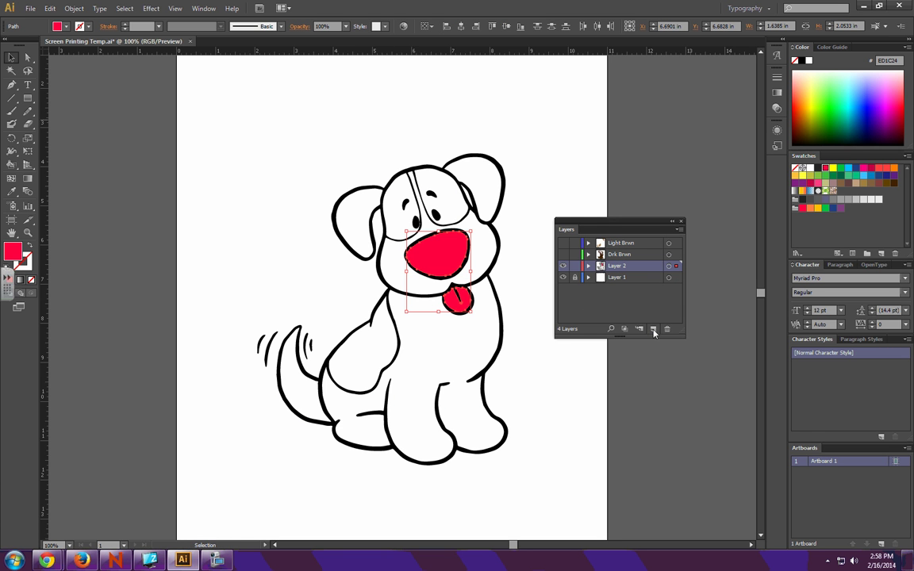
click(653, 329)
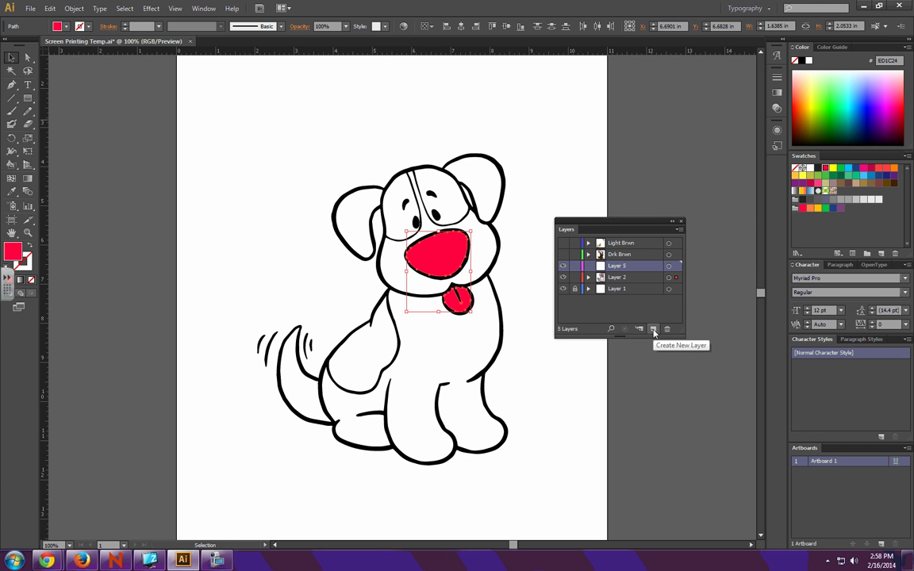
double_click(617, 266)
text(Re)
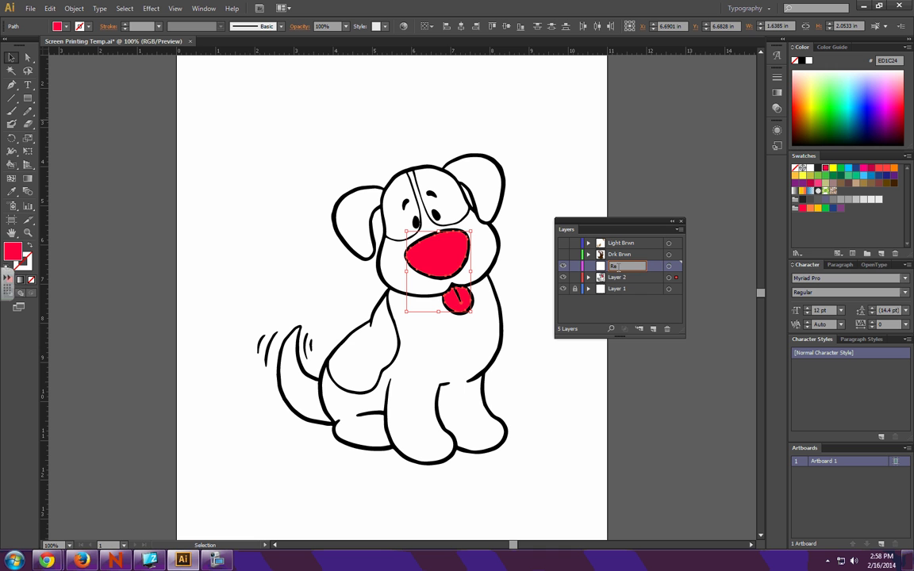
text(d)
key(Return)
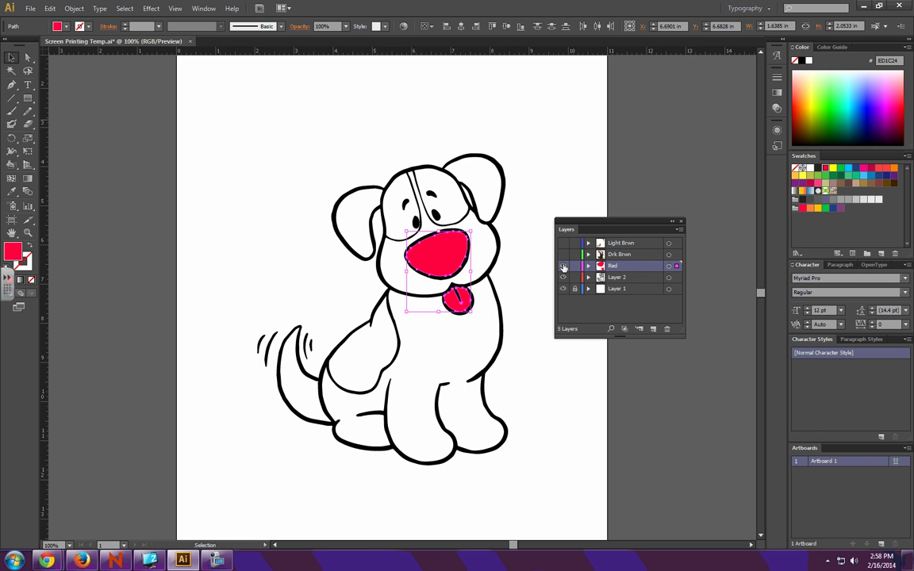
click(563, 266)
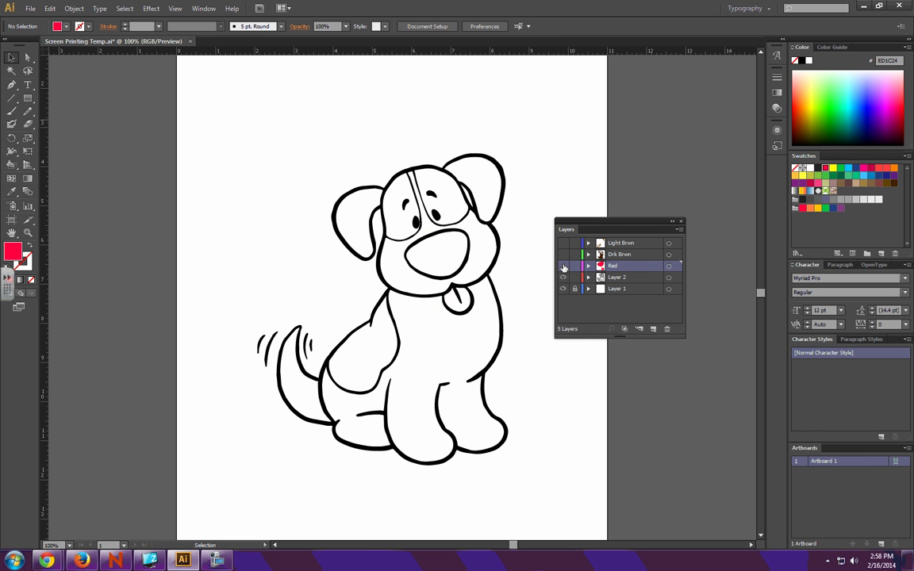
Move all the dog's black outlines from Layer 2 to a new layer named blk and hide that layer
click(503, 349)
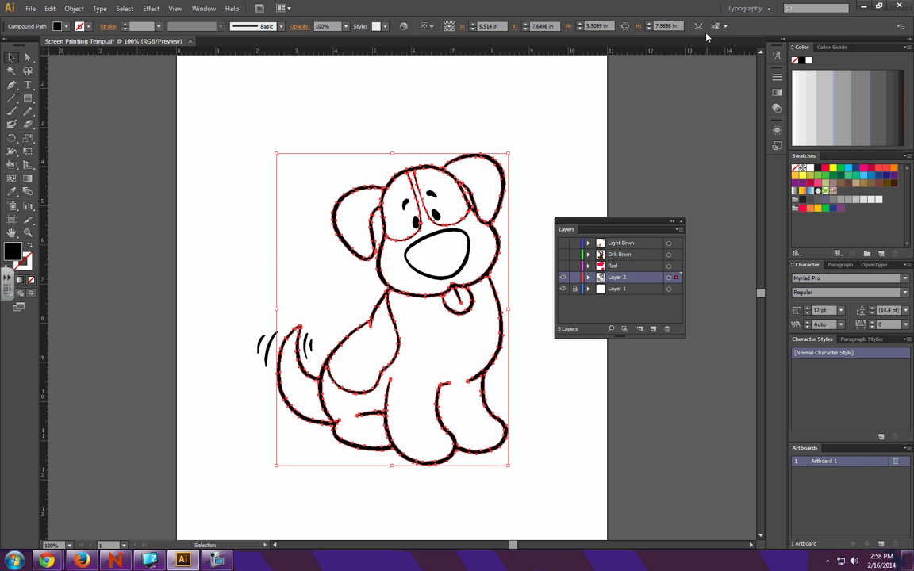
key(ctrl+a)
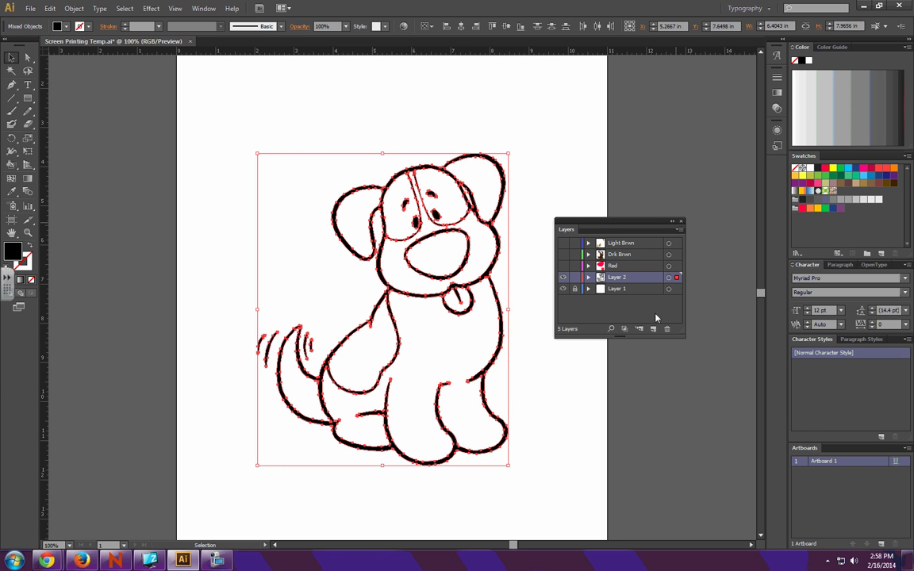
click(653, 329)
key(shift+k)
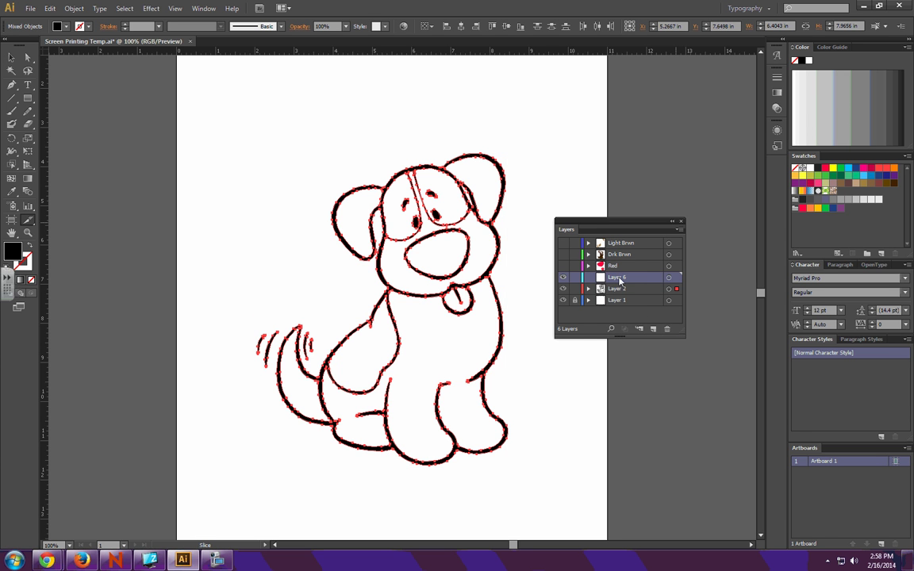
double_click(618, 278)
key(Caps_Lock)
text(b)
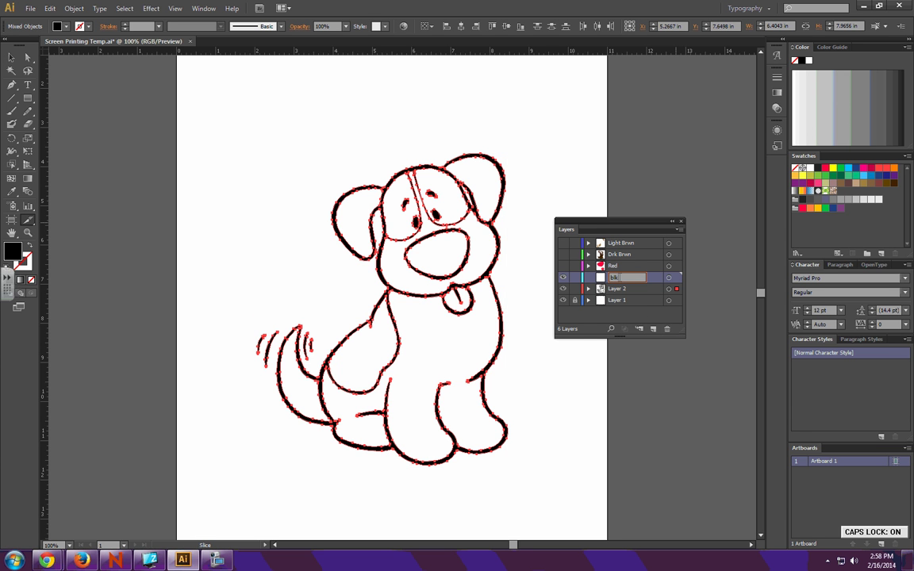
text(lk)
key(Return)
drag(677, 288, 676, 282)
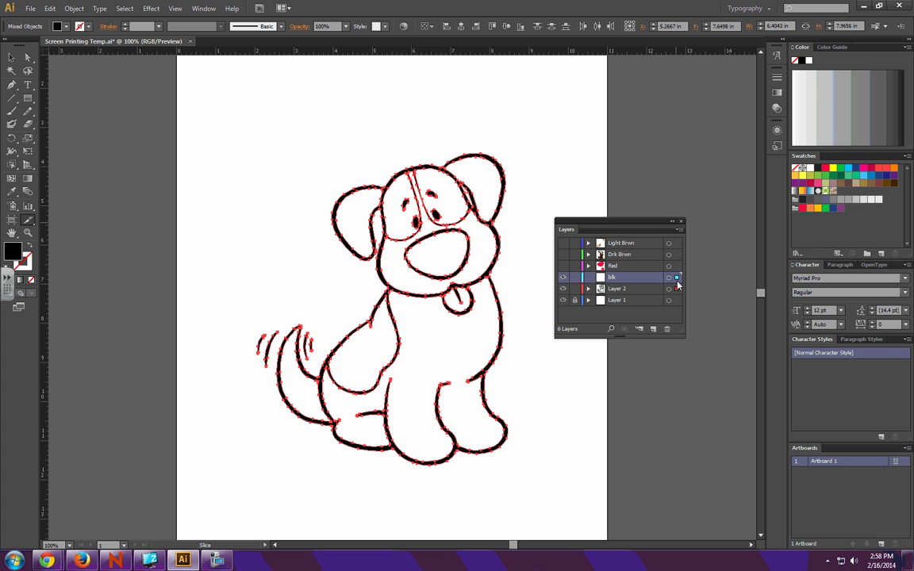
click(562, 277)
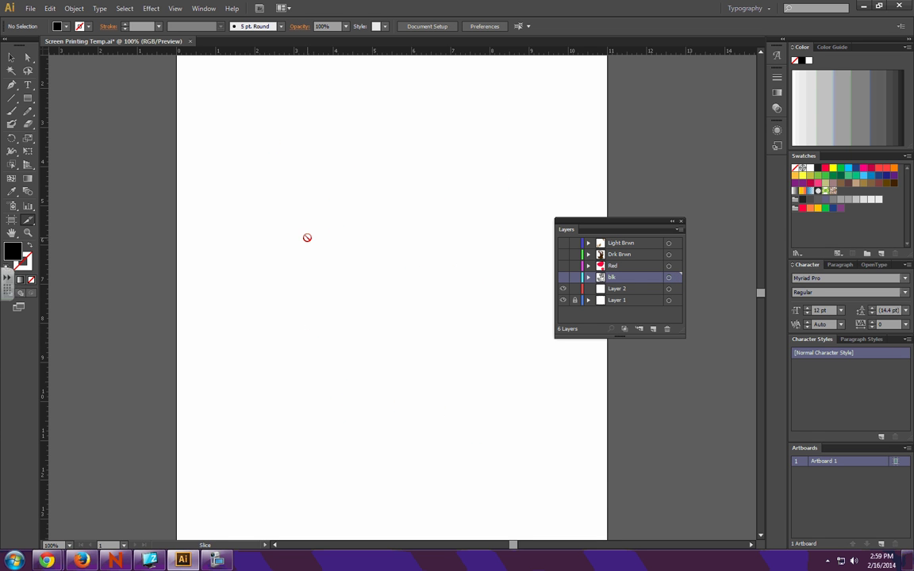
Isolate the Light Brwn layer and fill all its shapes with the dark swatch 231F20
key(ctrl+minus)
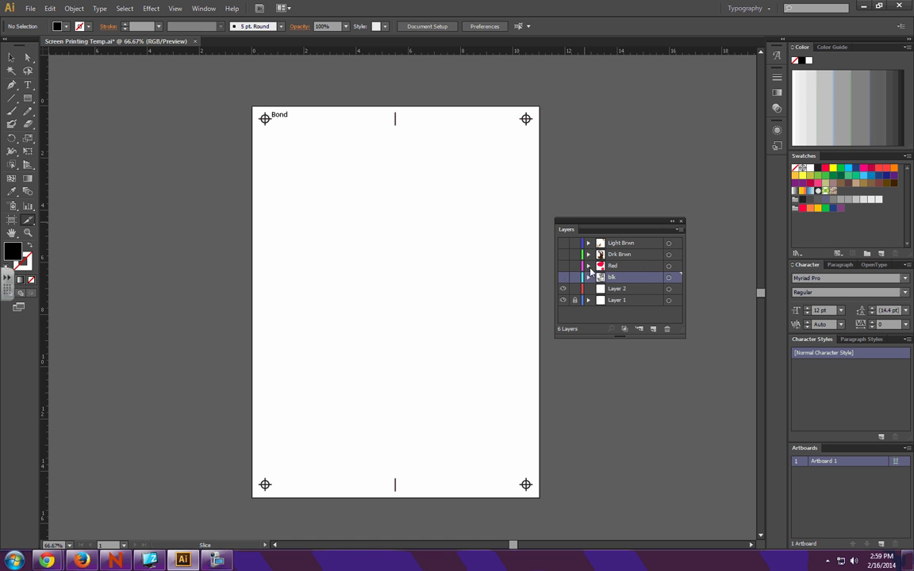
drag(562, 277, 563, 238)
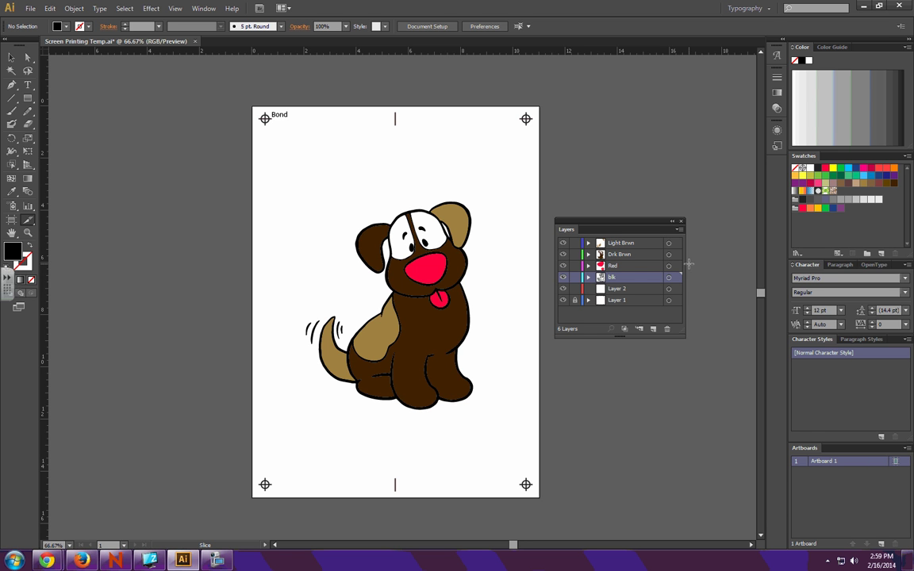
drag(562, 254, 562, 283)
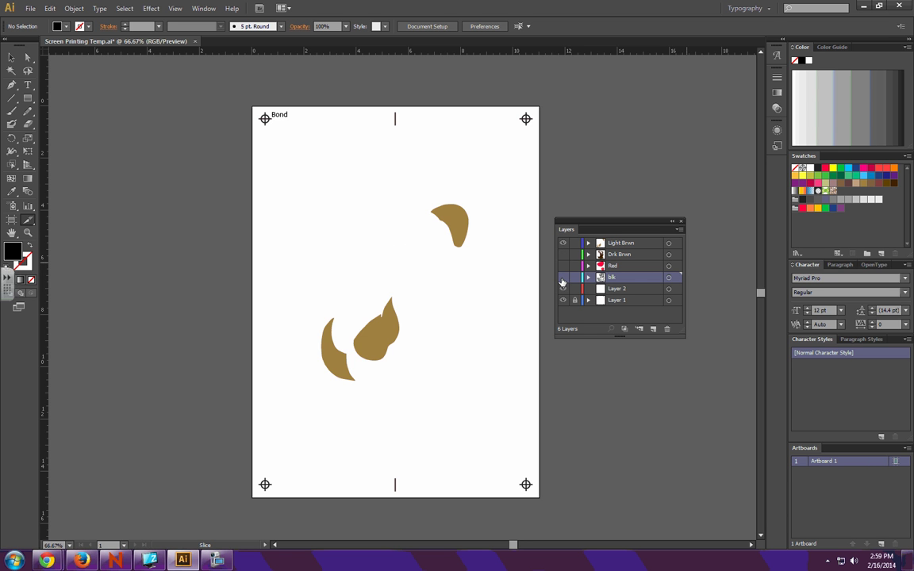
click(11, 58)
drag(269, 175, 507, 402)
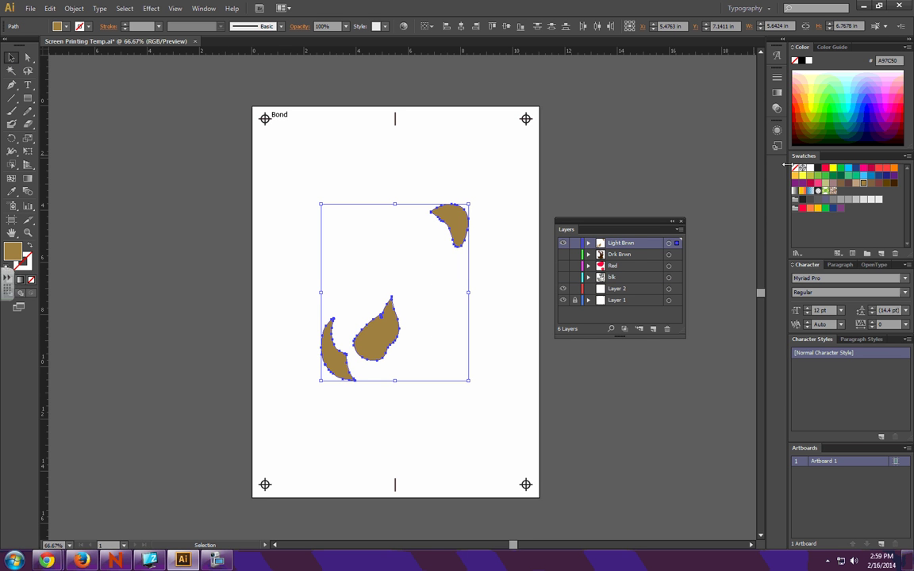
click(817, 169)
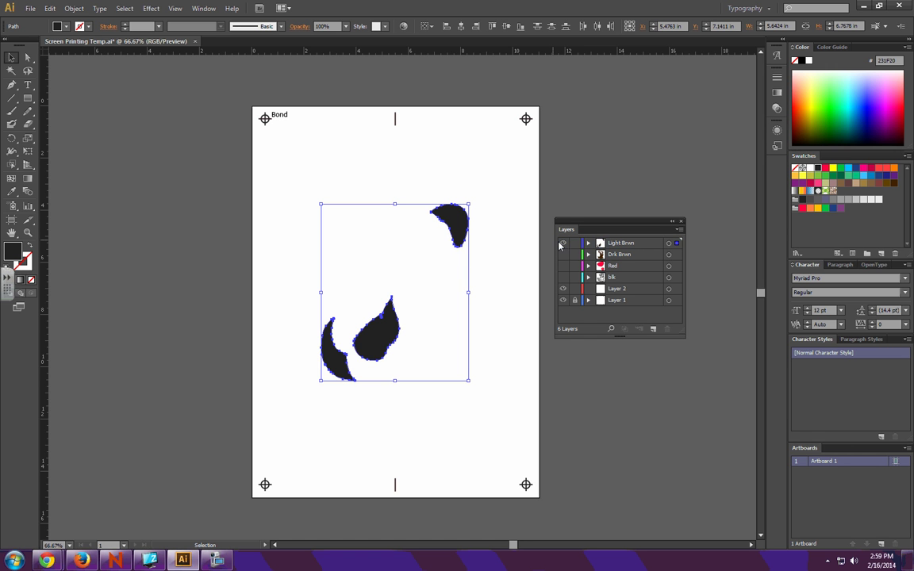
Fill the isolated Drk Brwn shapes with pure black 000000 and save that color as a swatch, leaving the layer hidden
drag(563, 243, 563, 255)
drag(277, 171, 455, 376)
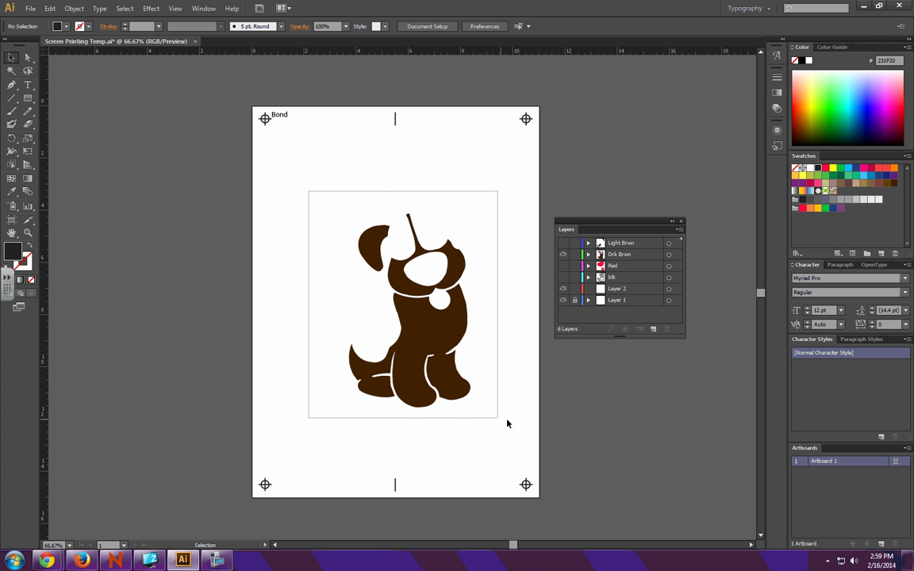
click(817, 169)
double_click(13, 250)
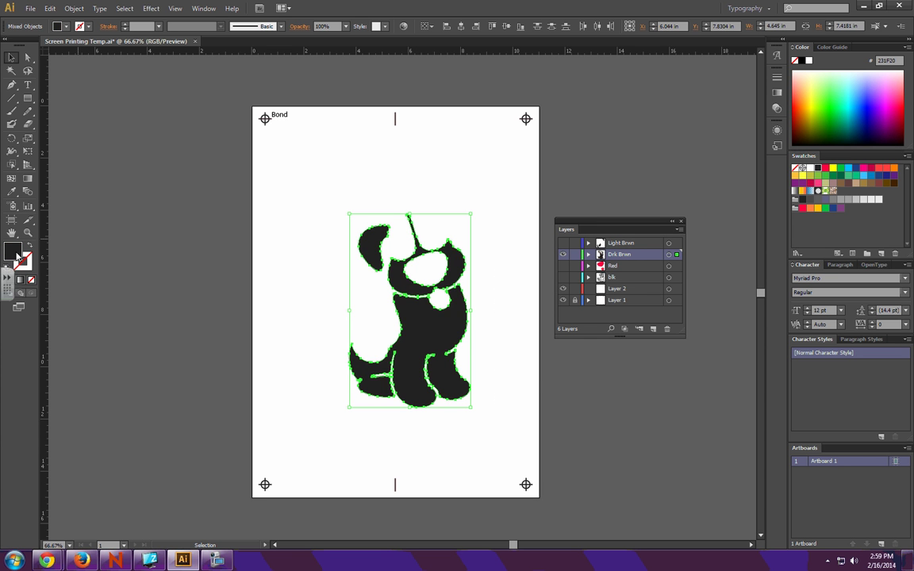
click(345, 337)
click(550, 250)
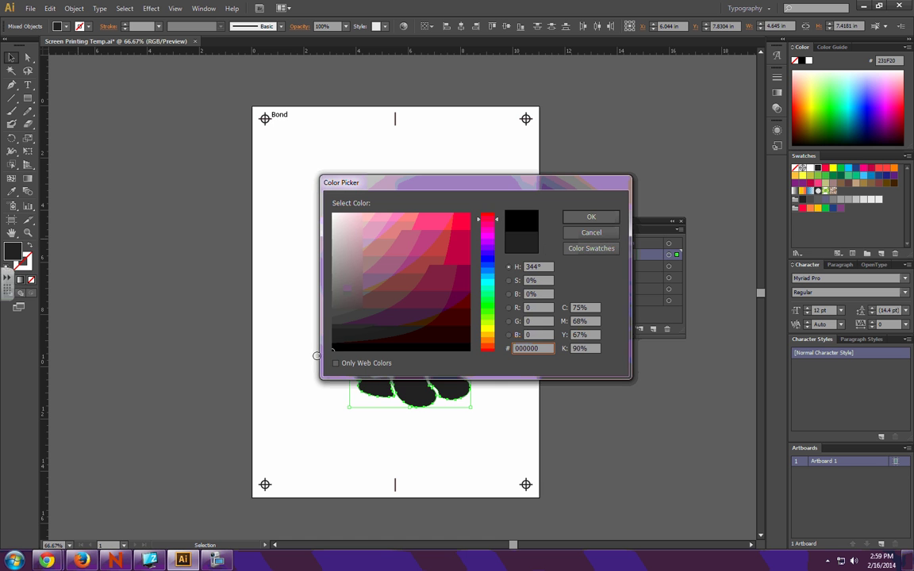
click(590, 217)
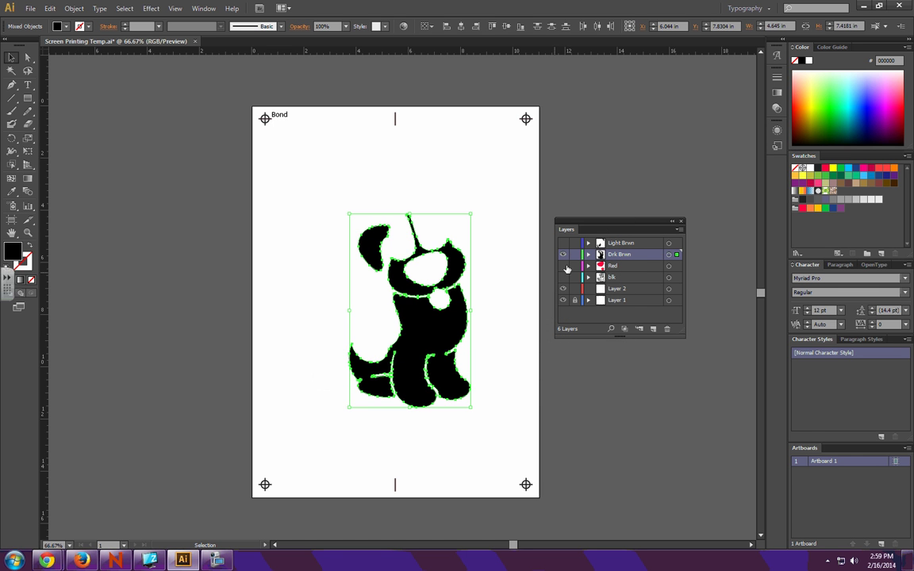
drag(27, 248, 799, 230)
click(563, 253)
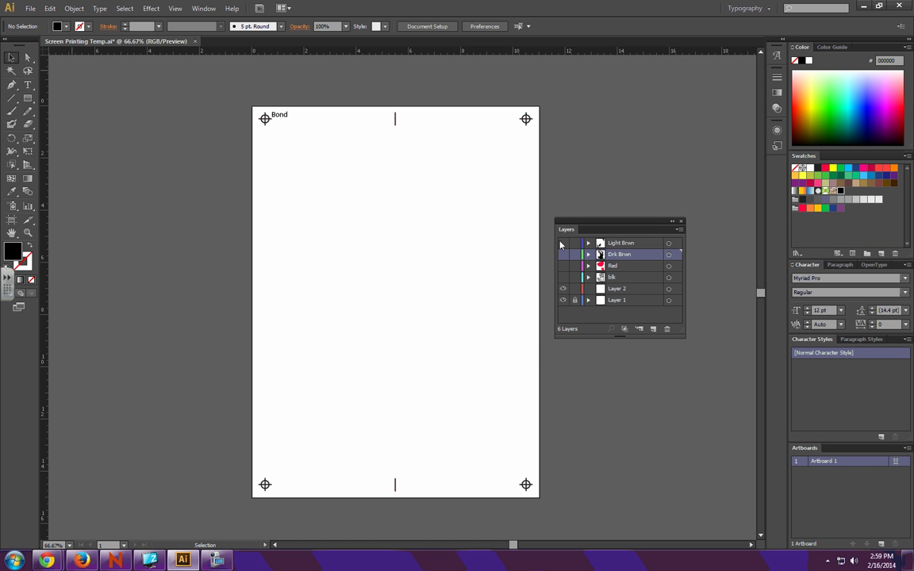
Fill all shapes on the Light Brwn layer with the saved black swatch 000000 and hide the layer
click(563, 243)
click(669, 243)
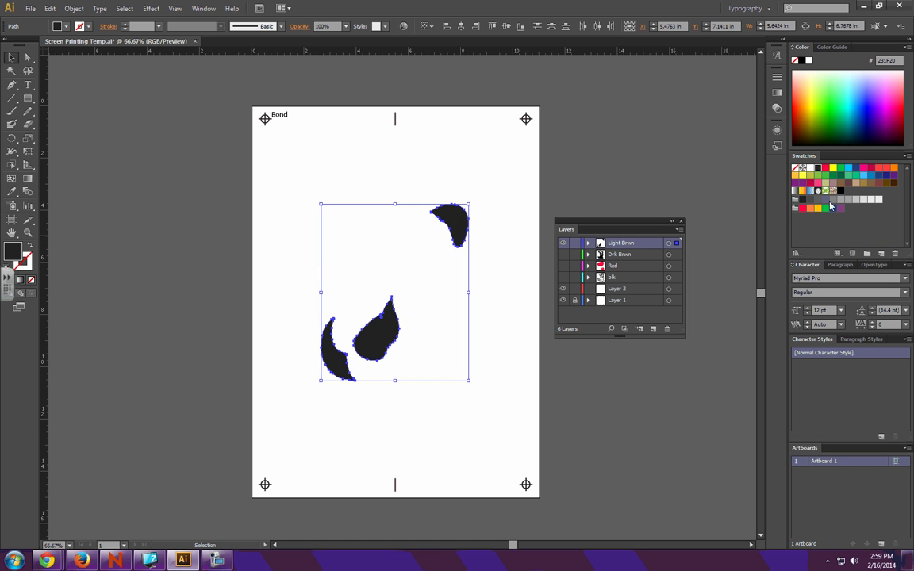
click(817, 168)
click(634, 266)
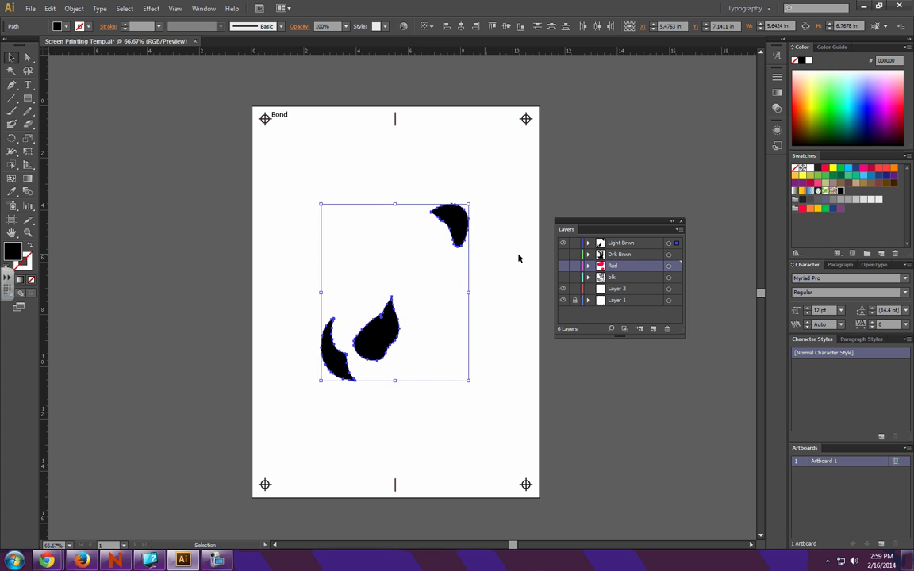
click(563, 242)
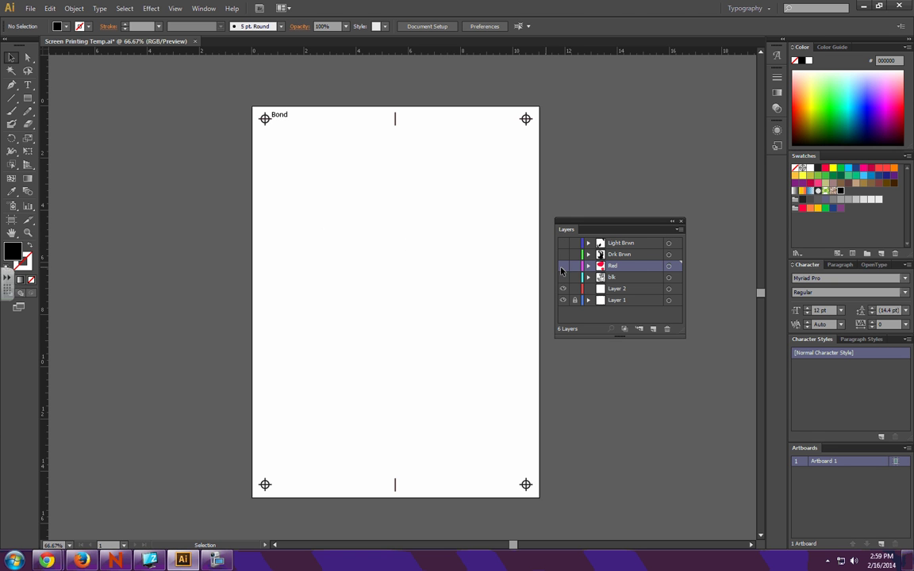
Fill the nose and tongue on the Red layer with the saved black swatch 000000 and hide the layer
click(563, 265)
click(669, 266)
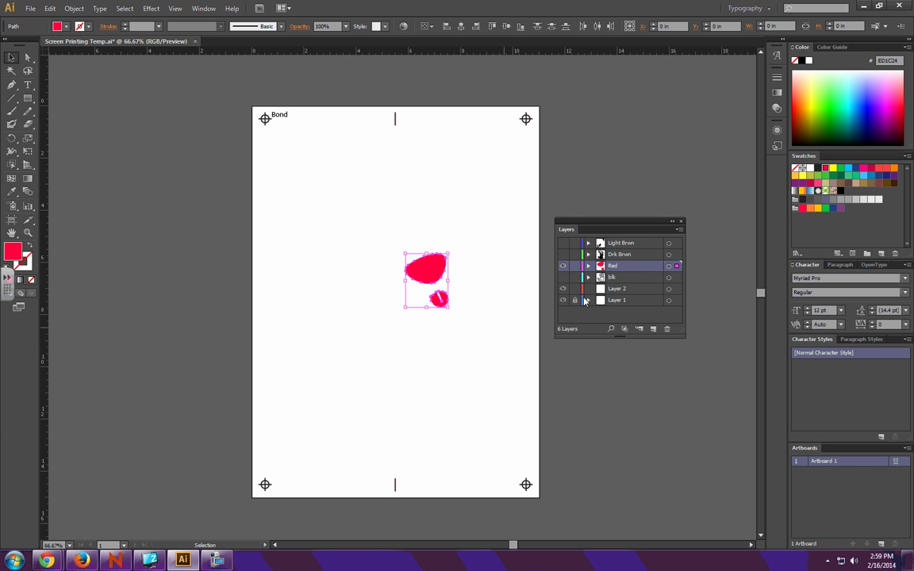
click(841, 191)
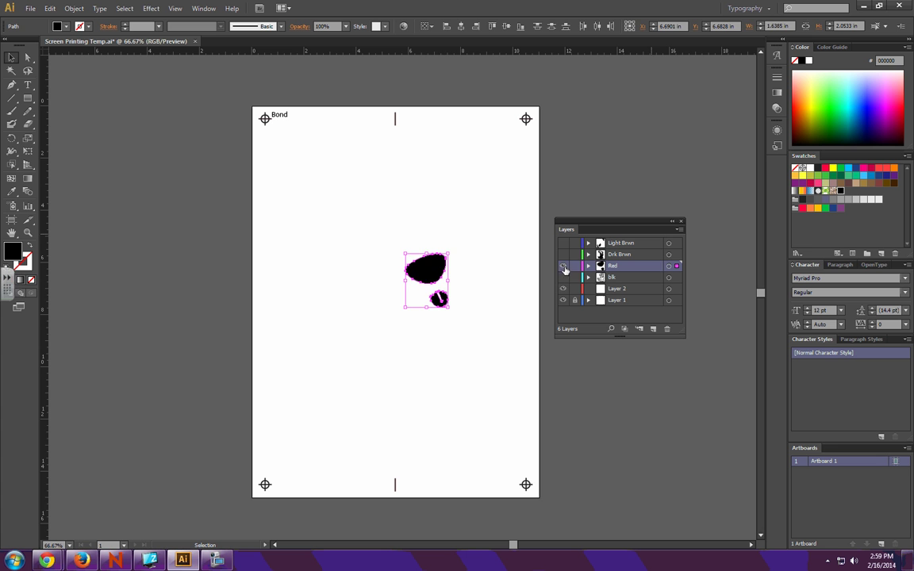
click(563, 265)
Show the blk layer and select its outlines to check their fill color
click(563, 277)
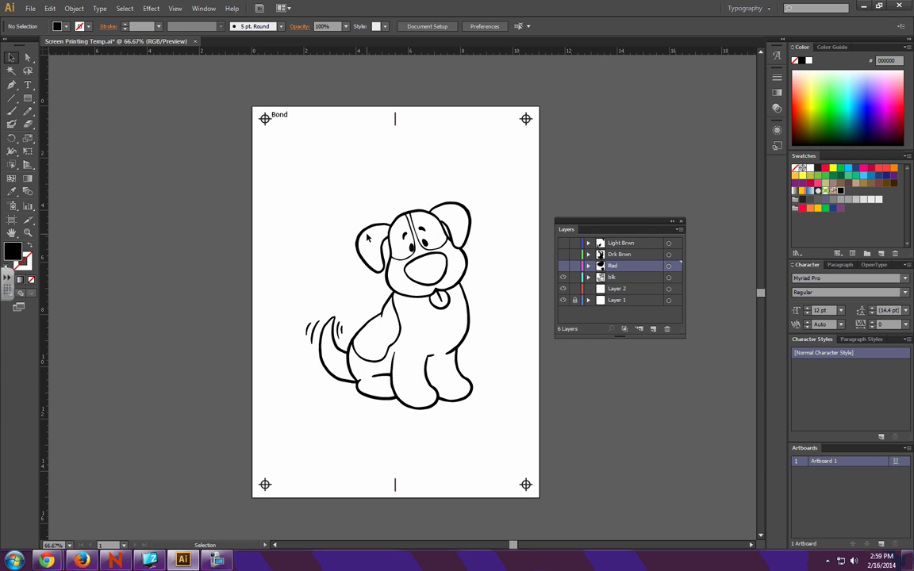
click(669, 276)
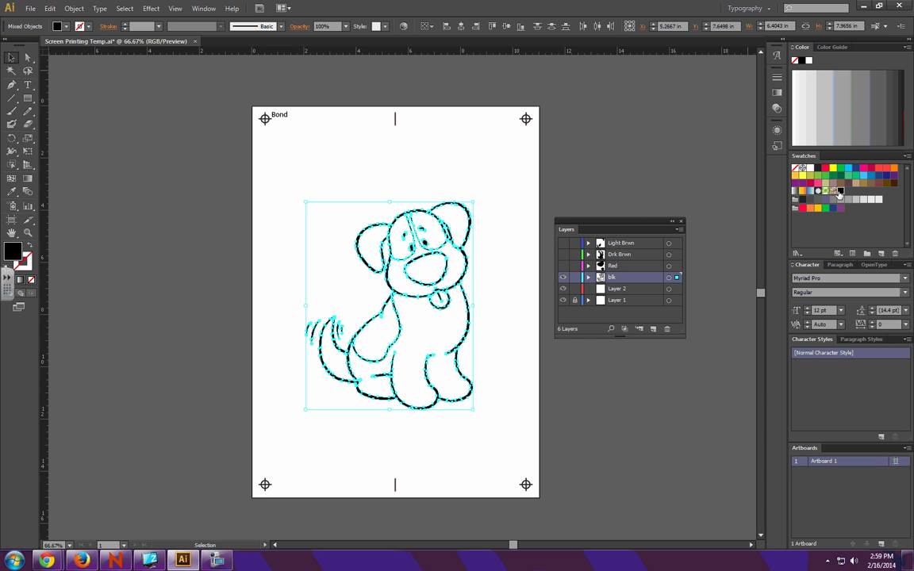
click(516, 224)
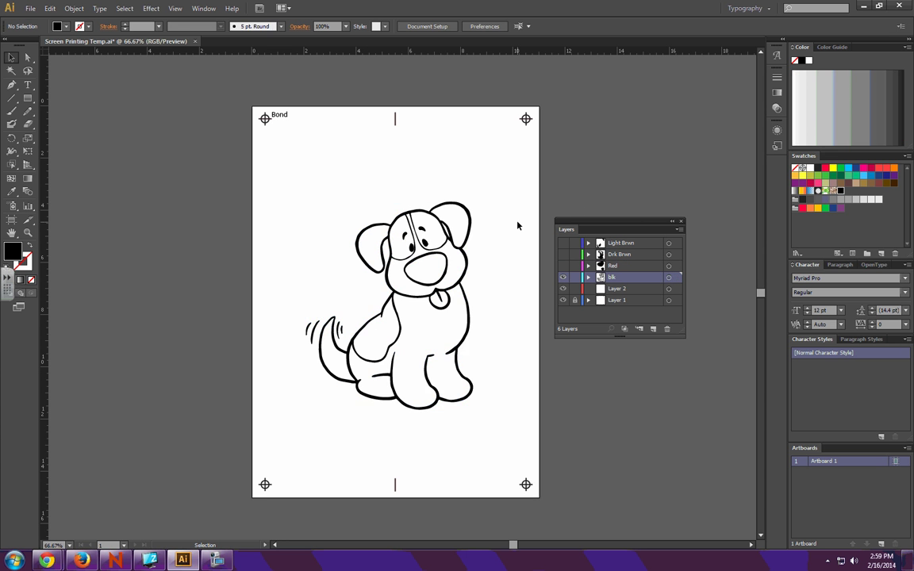
Show the Red, Drk Brwn and Light Brwn layers together with blk and inspect the gaps between fills and outlines
click(562, 275)
click(563, 275)
click(562, 264)
click(564, 254)
click(563, 243)
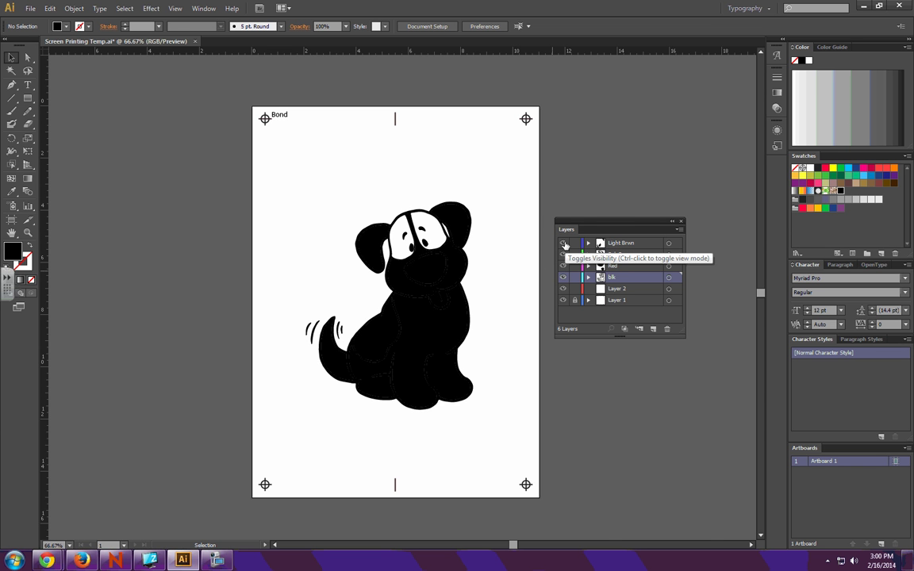
key(ctrl+=)
key(ctrl+=)
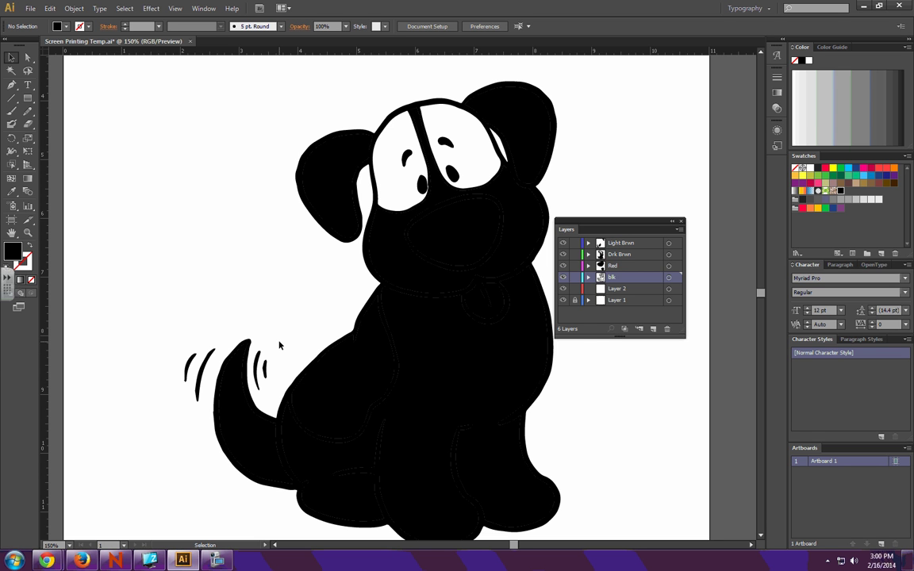
Hide the blk layer and give all the remaining dog fills a 1 pt stroke in pure black 000000
click(564, 279)
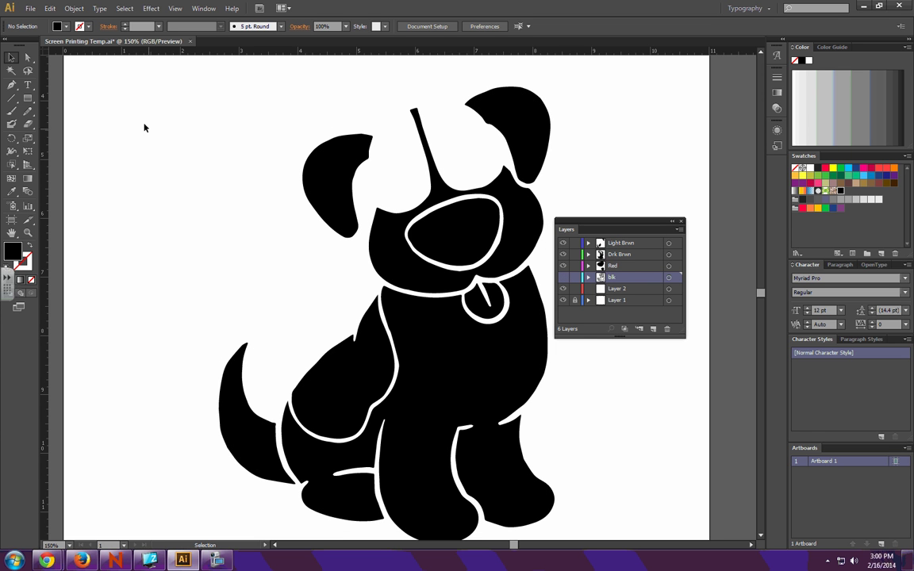
drag(100, 74, 568, 479)
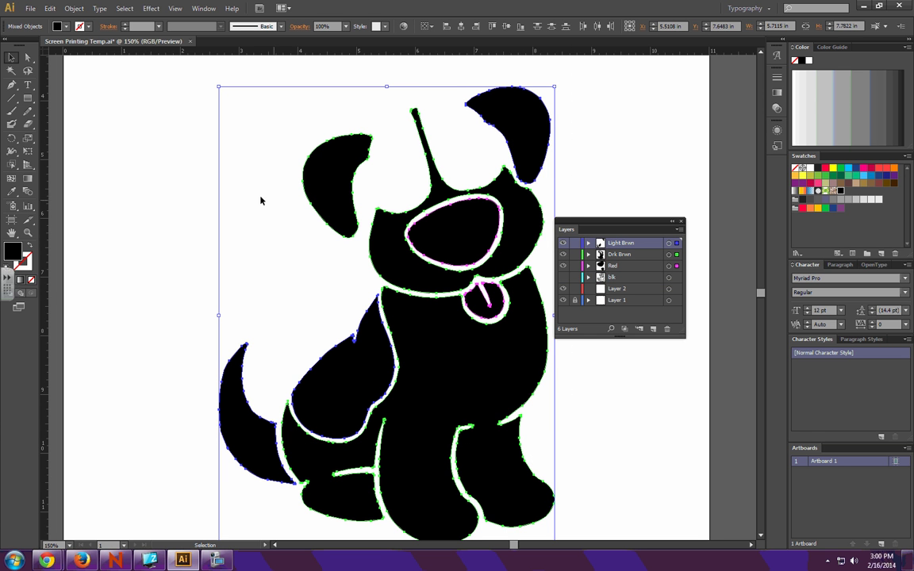
click(26, 267)
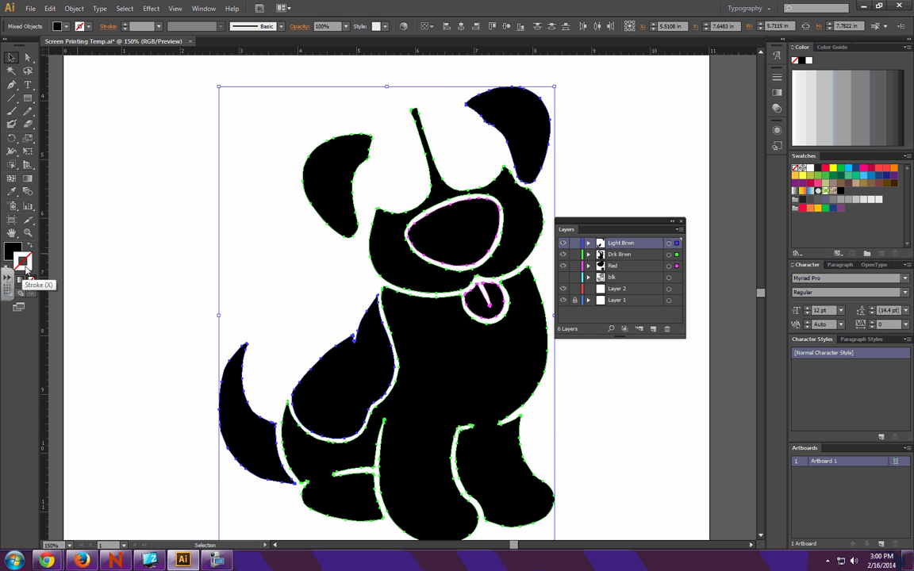
click(158, 26)
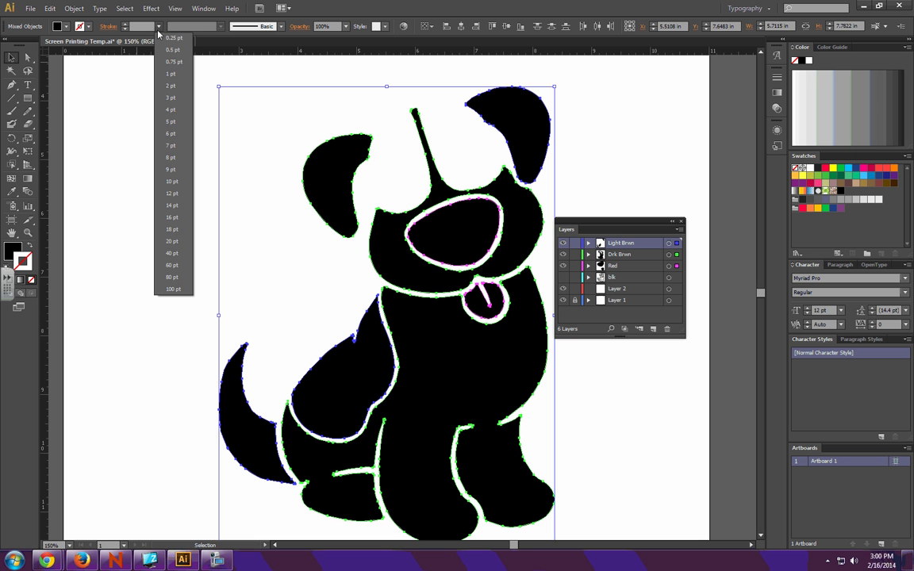
click(169, 74)
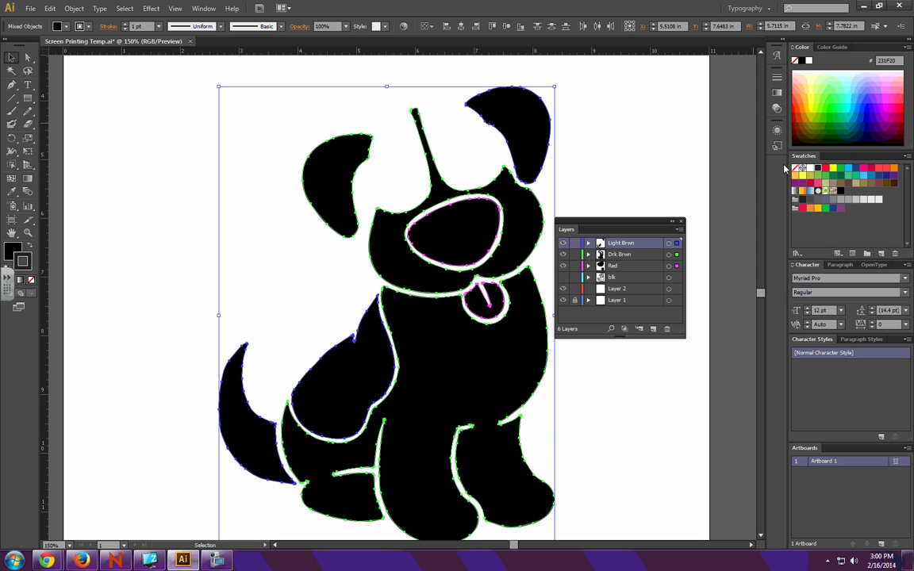
click(841, 191)
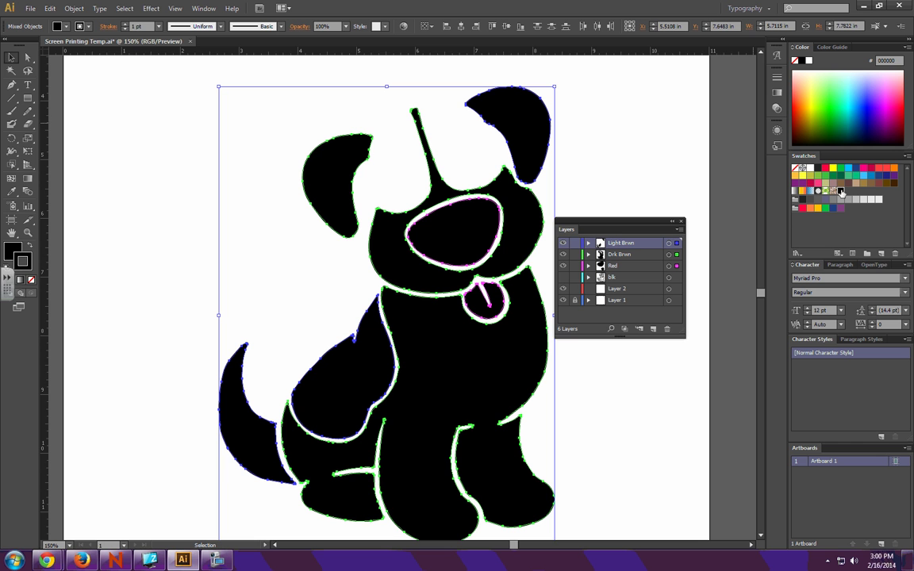
Align the selected fills' stroke to the outside and show the blk layer to check the overlap
click(777, 76)
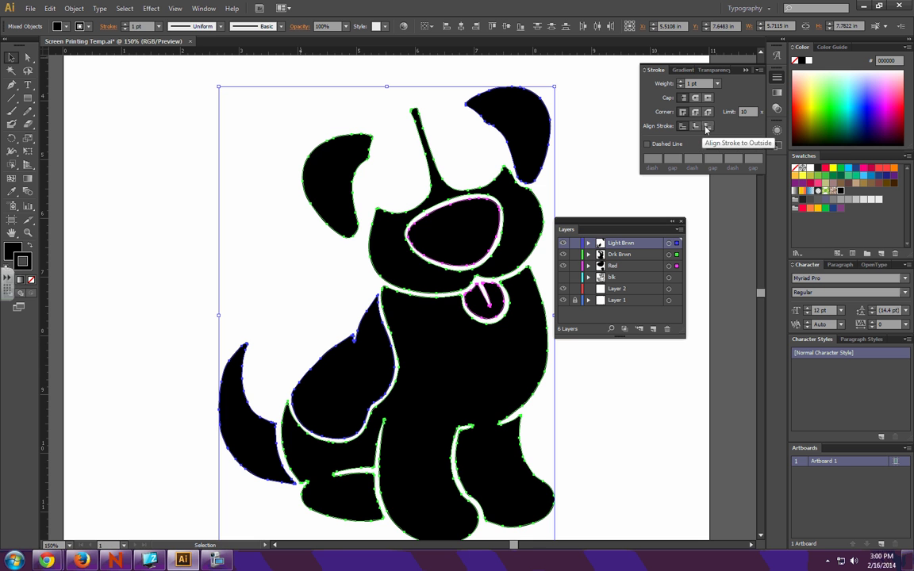
click(705, 127)
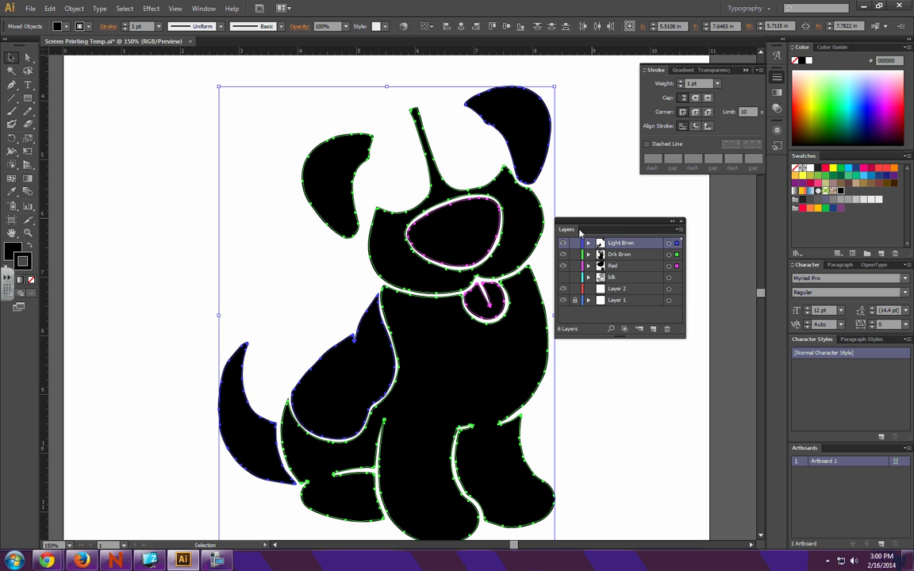
click(563, 279)
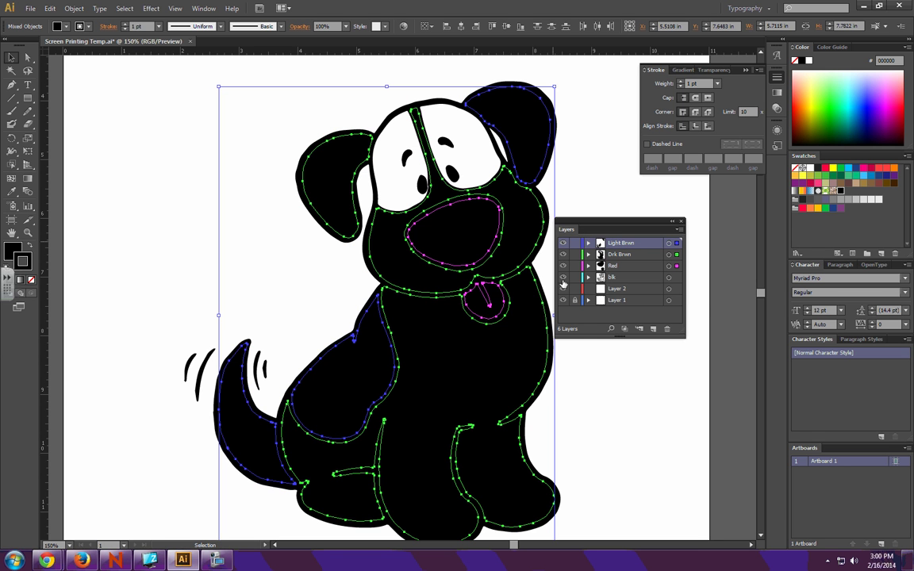
Deselect the artwork and hide the Light Brwn, Drk Brwn and Red layers to inspect the blk separation with its registration marks
click(585, 210)
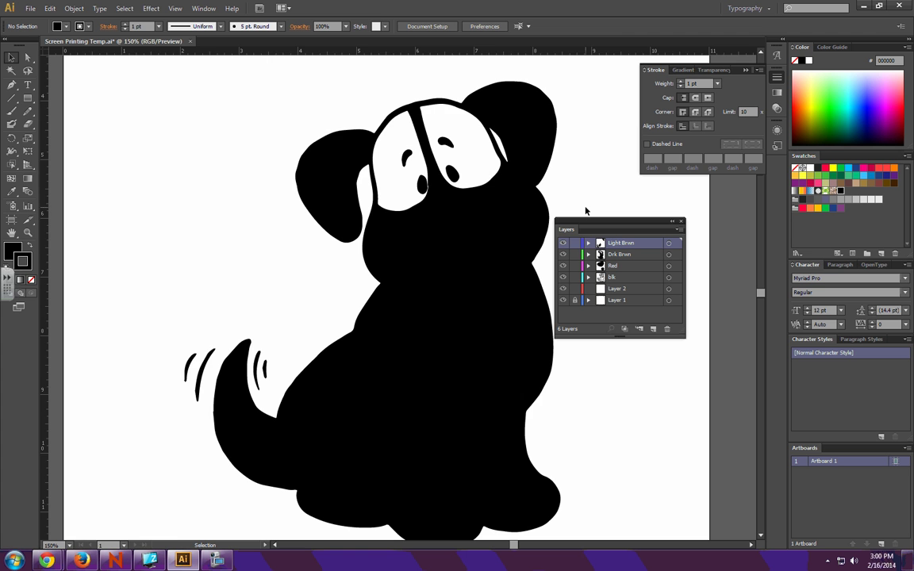
key(ctrl+1)
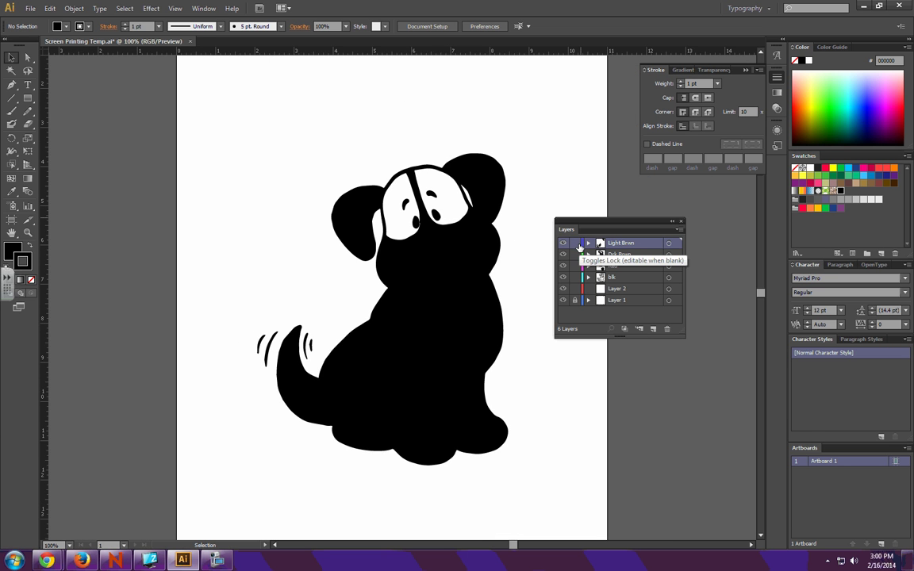
key(ctrl+minus)
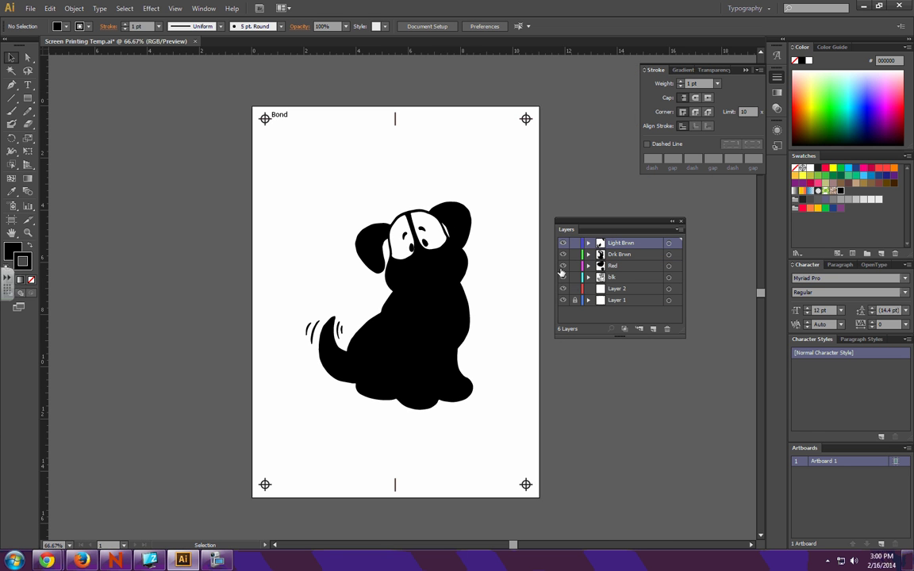
click(562, 255)
click(563, 243)
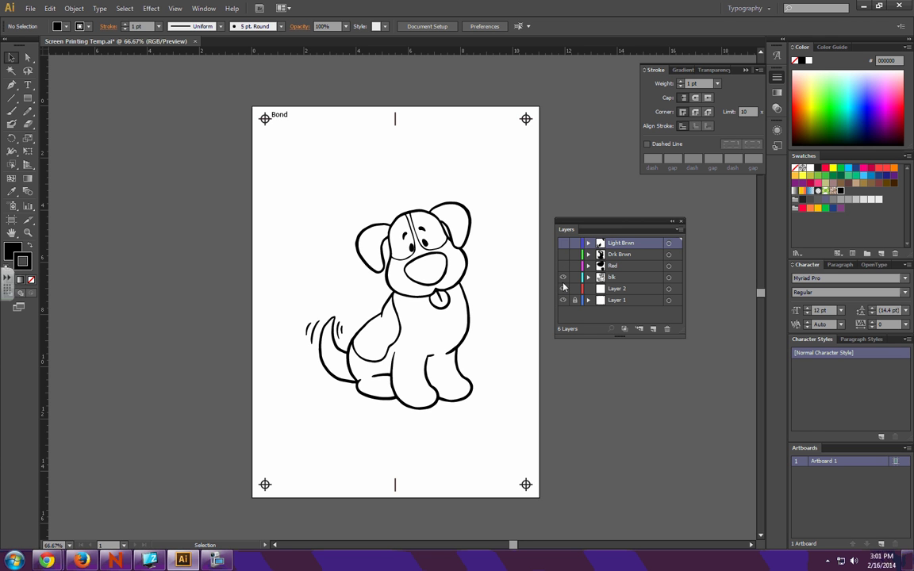
Hide the blk layer to inspect the Red separation alone, and make all the dog's color layers visible again
click(563, 277)
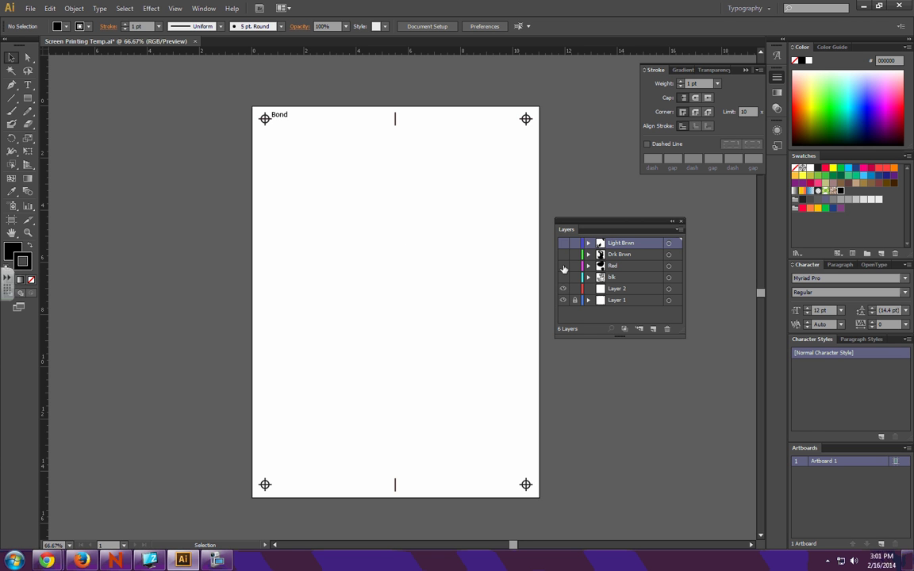
click(563, 267)
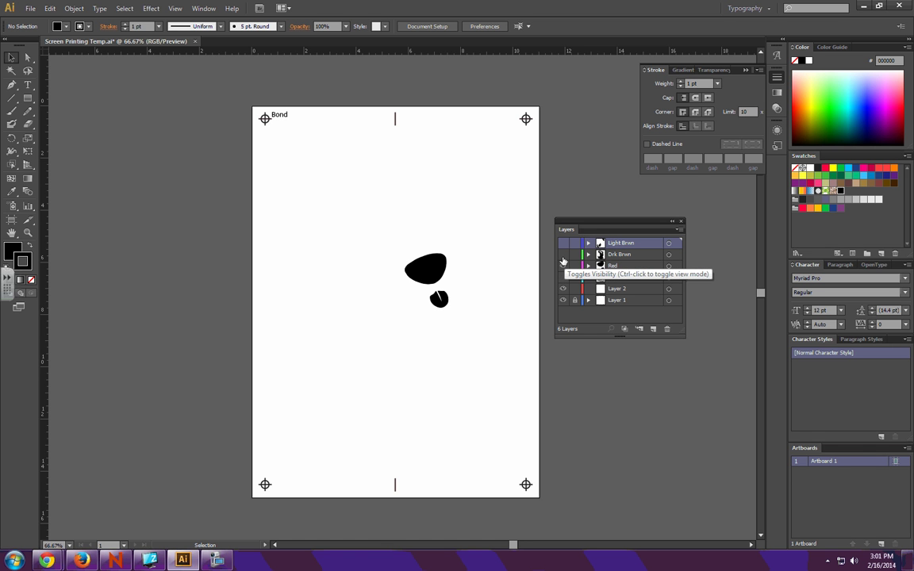
click(563, 254)
click(563, 244)
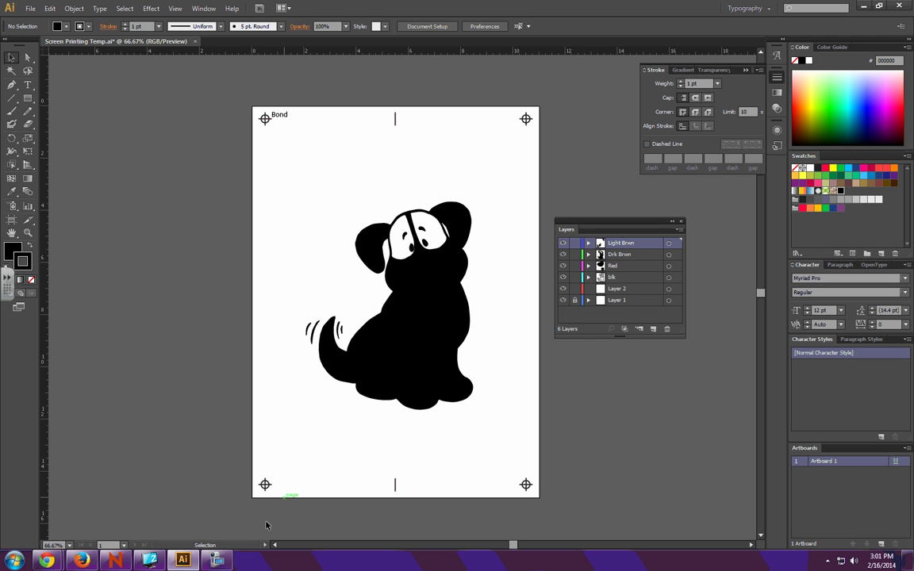
mouse_move(214, 562)
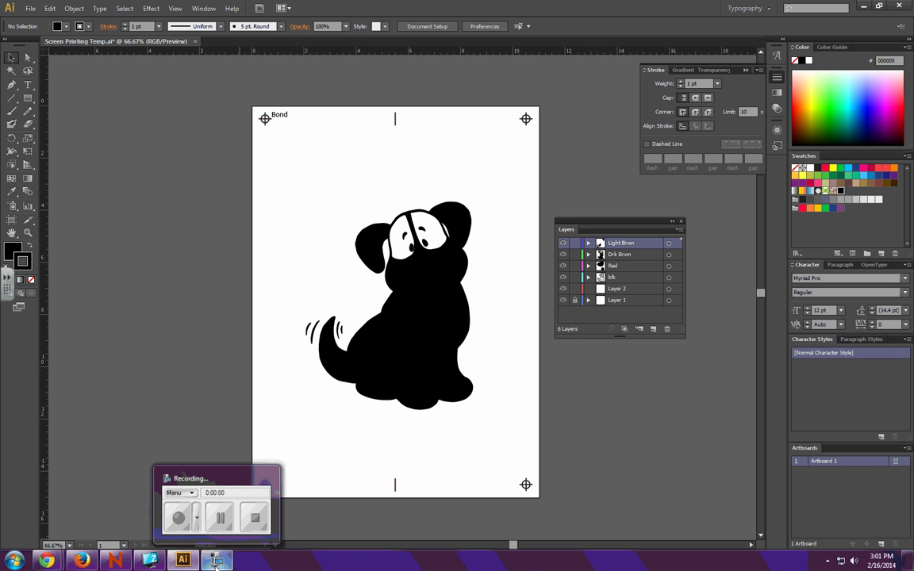
click(205, 508)
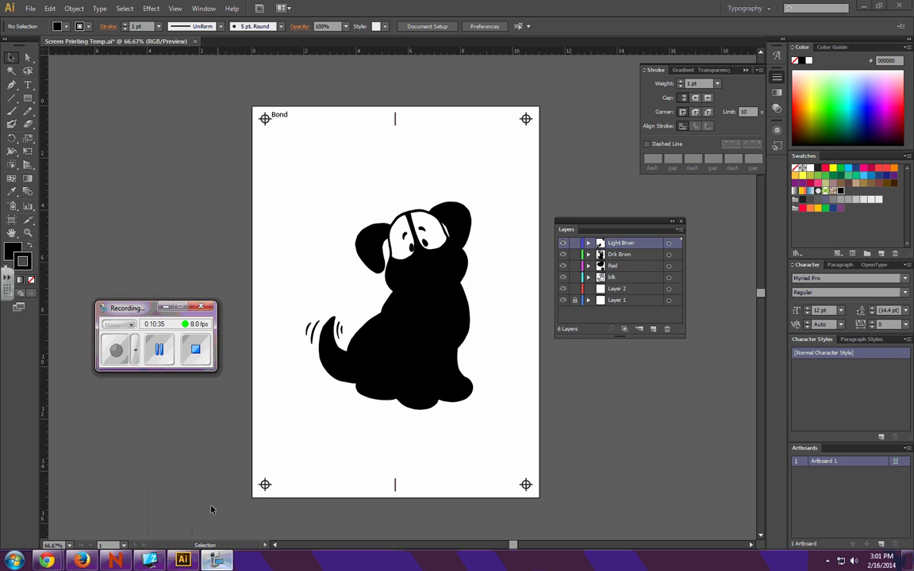